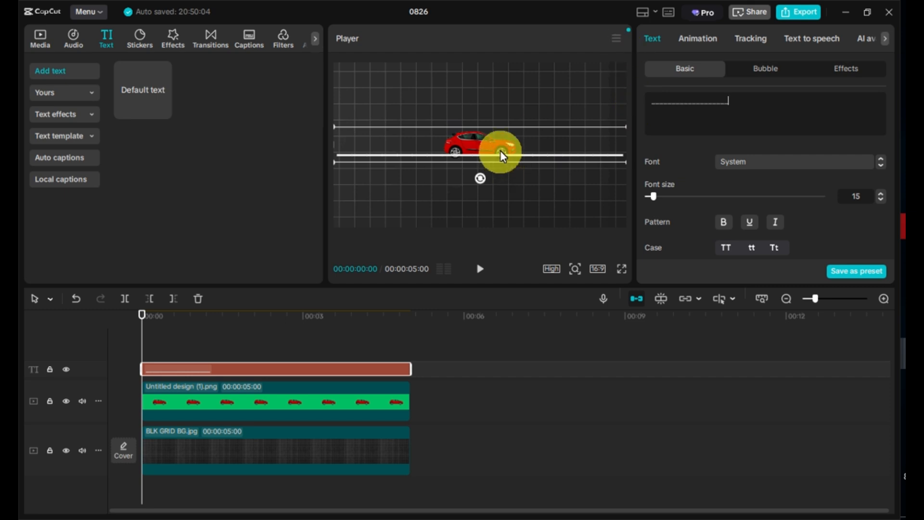
Move the line below the car and enable Glow on the text using the second glow style
drag(501, 153, 498, 200)
scroll(704, 193, down, 2)
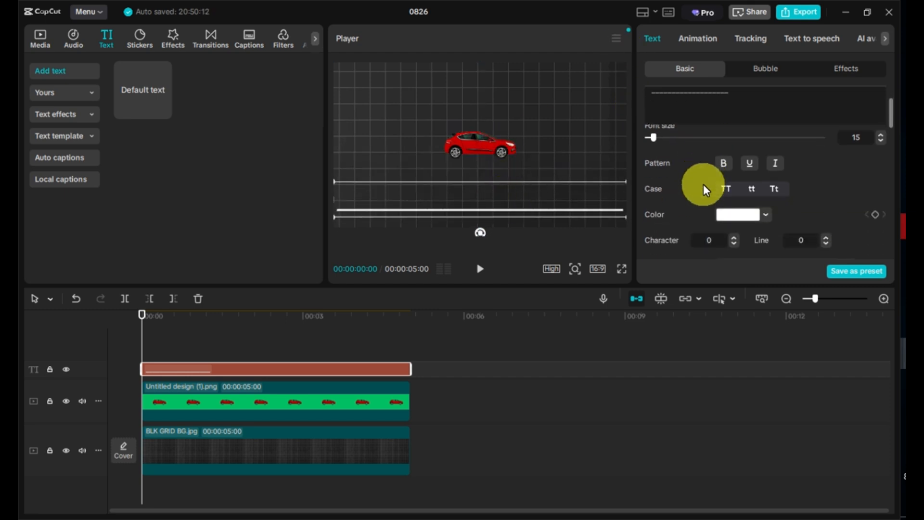
scroll(703, 184, down, 8)
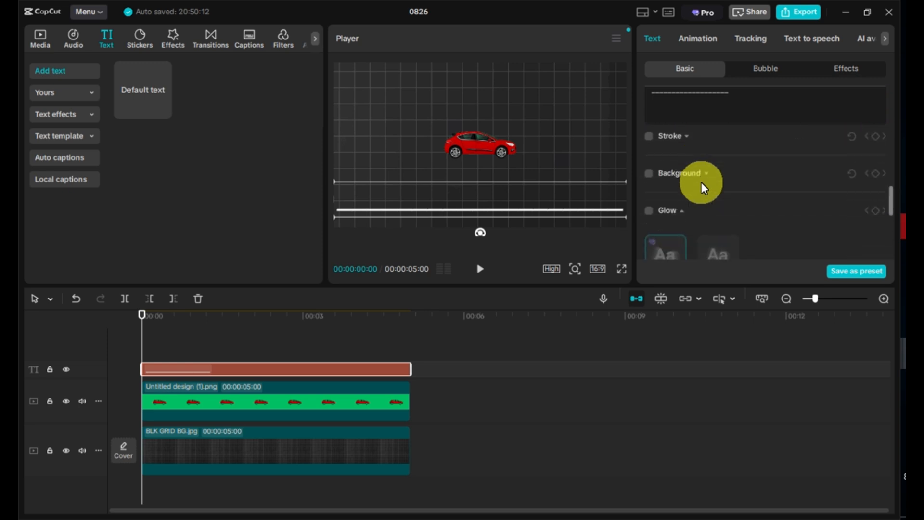
click(649, 211)
click(719, 195)
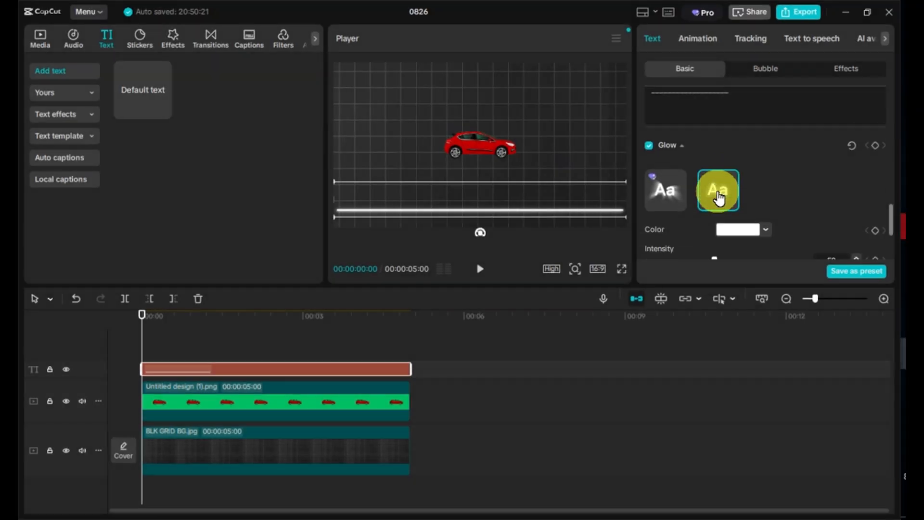
Adjust the glow's intensity and range sliders
scroll(718, 193, down, 3)
drag(697, 194, 715, 195)
drag(716, 163, 675, 168)
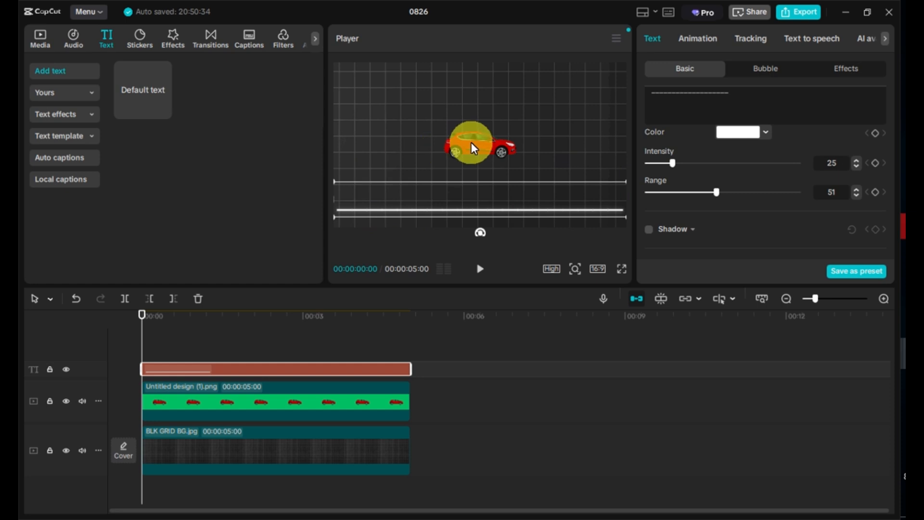
Move the car to the left end of the line and add a transform keyframe at the clip start
click(471, 142)
drag(486, 138, 378, 188)
click(674, 68)
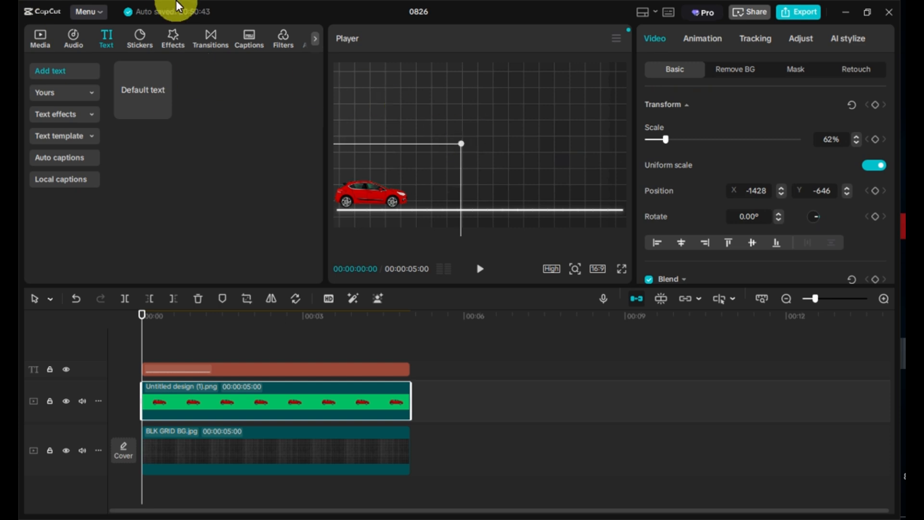
click(875, 104)
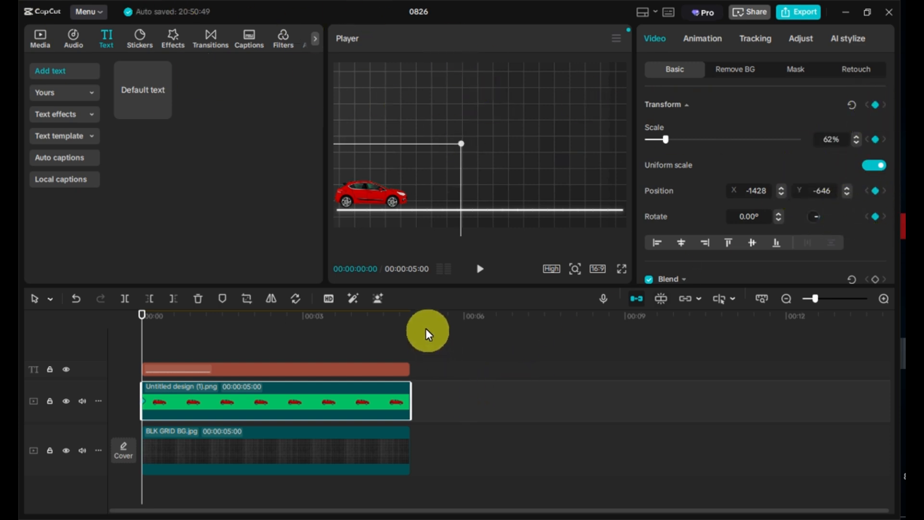
Move the car to the line's right end at the clip end and preview the animation from the start
click(413, 316)
drag(421, 194, 629, 200)
click(142, 316)
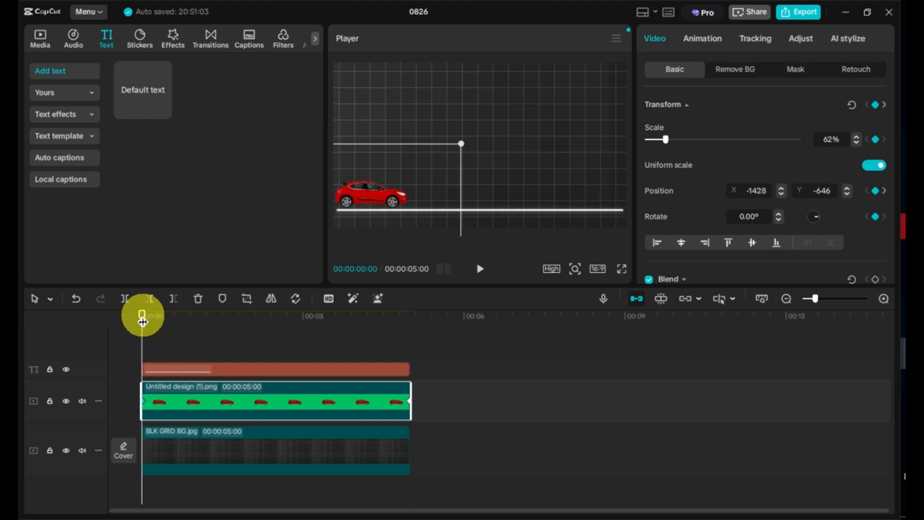
key(space)
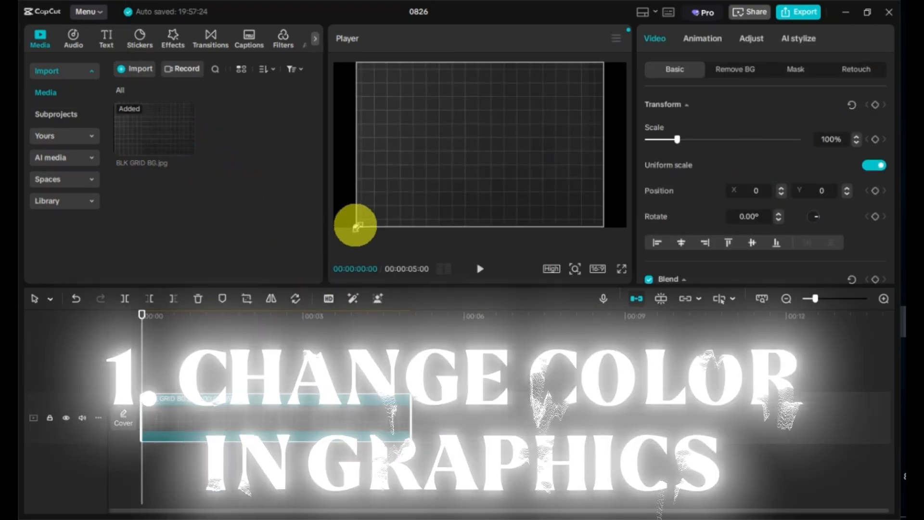
Enlarge the grid background to fill the frame and add a default text clip
drag(354, 227, 323, 232)
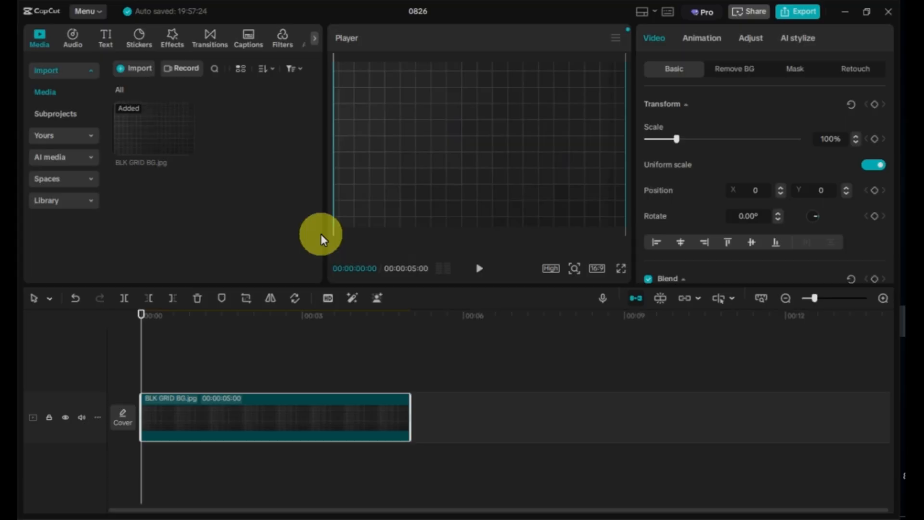
click(104, 37)
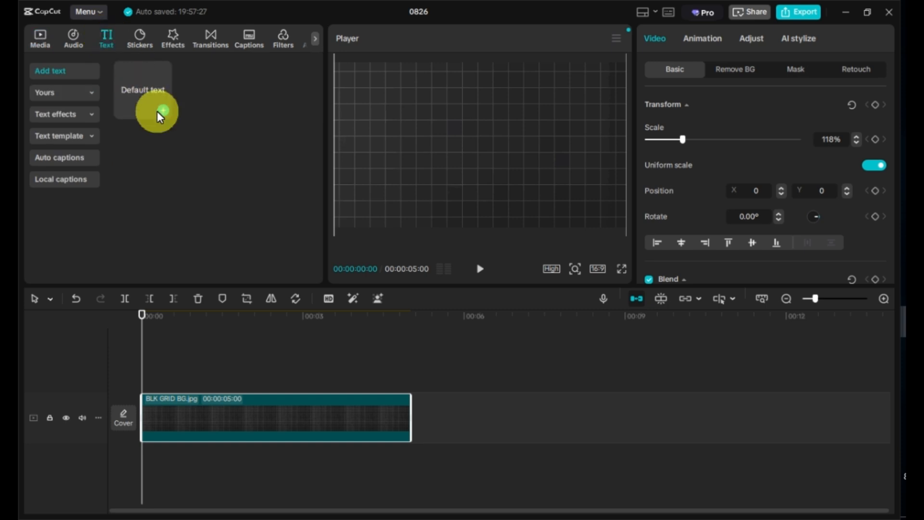
click(163, 110)
Extend the text clip to the background's full length and replace its text with a single dot
drag(303, 381, 410, 381)
drag(694, 100, 645, 99)
key(BackSpace)
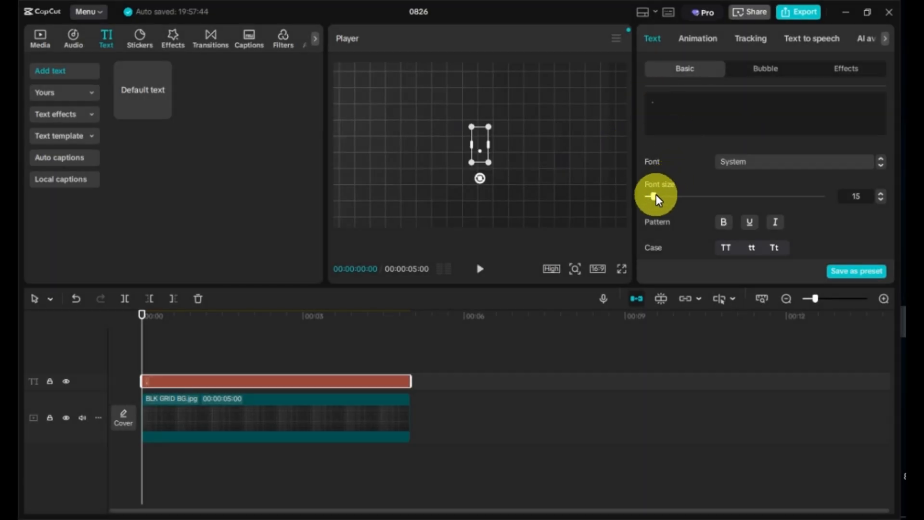
Set the font size to 160 and move the dot to the left side of the frame
drag(654, 195, 743, 198)
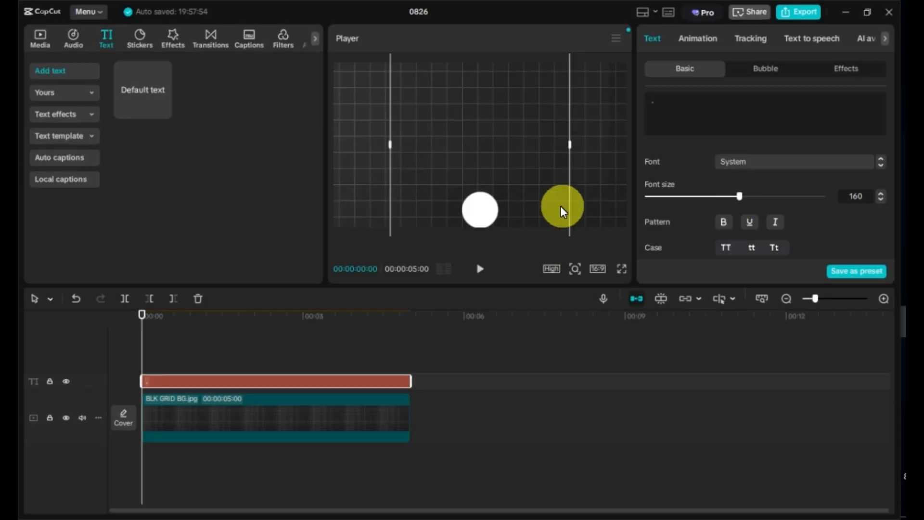
drag(561, 206, 366, 144)
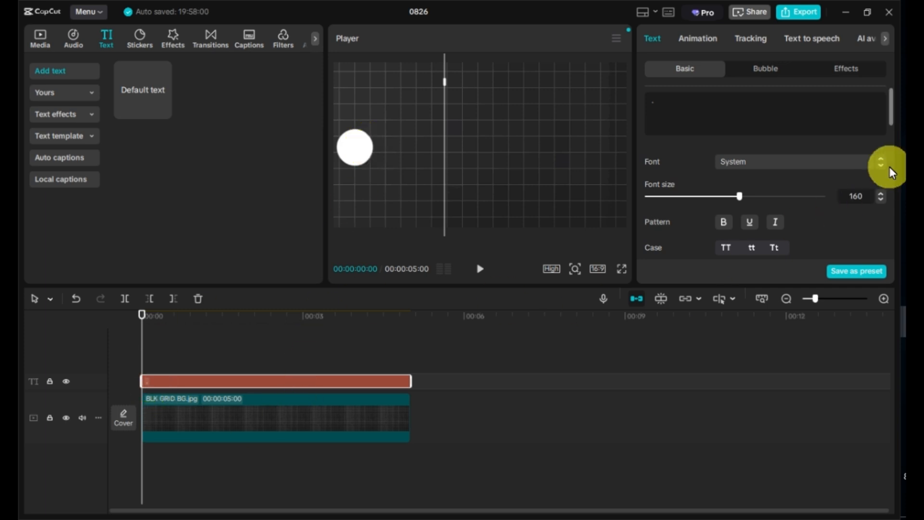
Add a transform keyframe for the dot at the start of the clip
scroll(874, 174, down, 3)
scroll(874, 175, up, 3)
scroll(874, 175, down, 5)
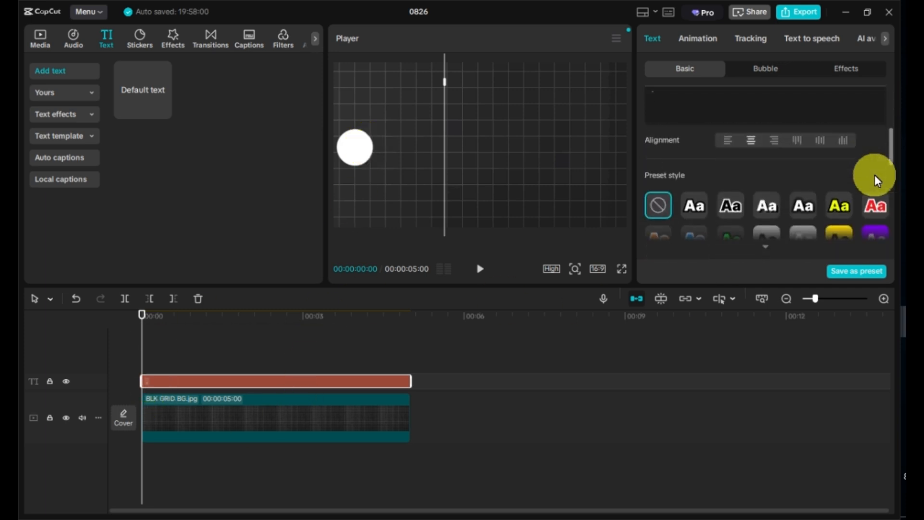
scroll(874, 174, down, 3)
click(875, 159)
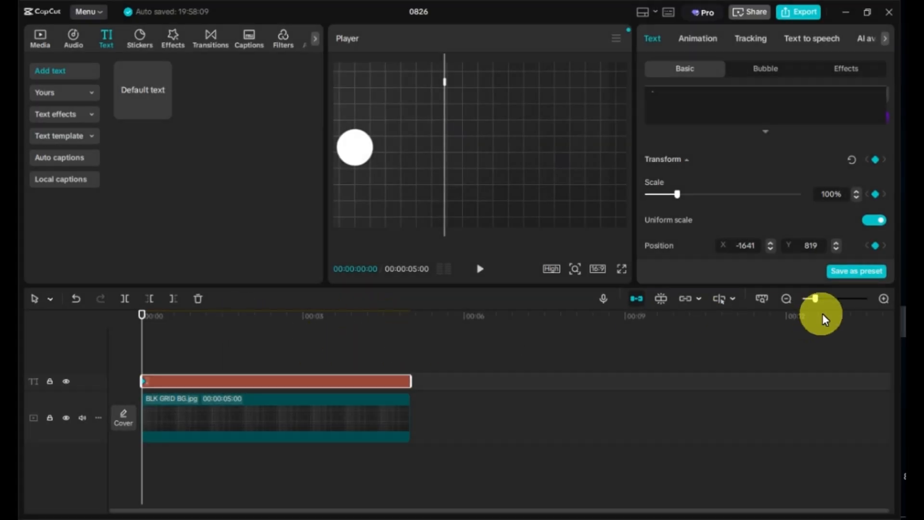
At about 1 s 16 frames, move the dot to the top centre of the frame
click(883, 297)
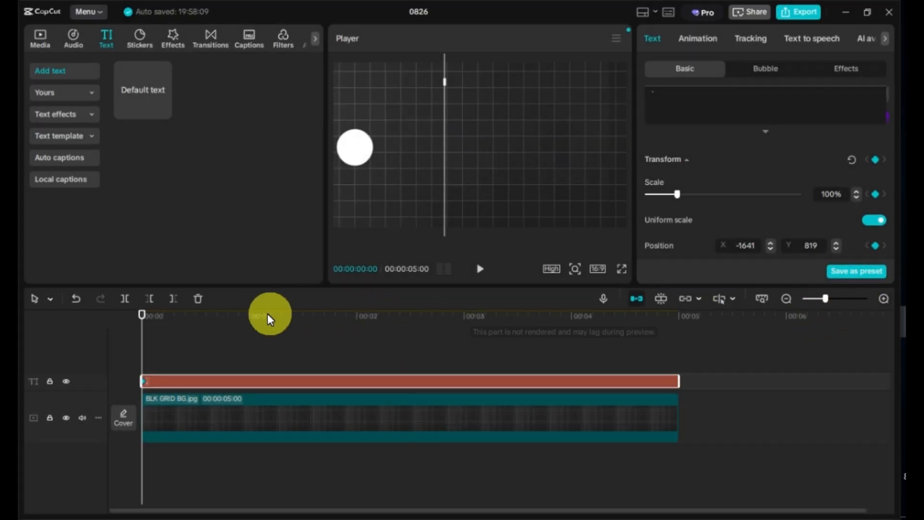
click(307, 316)
drag(359, 150, 434, 86)
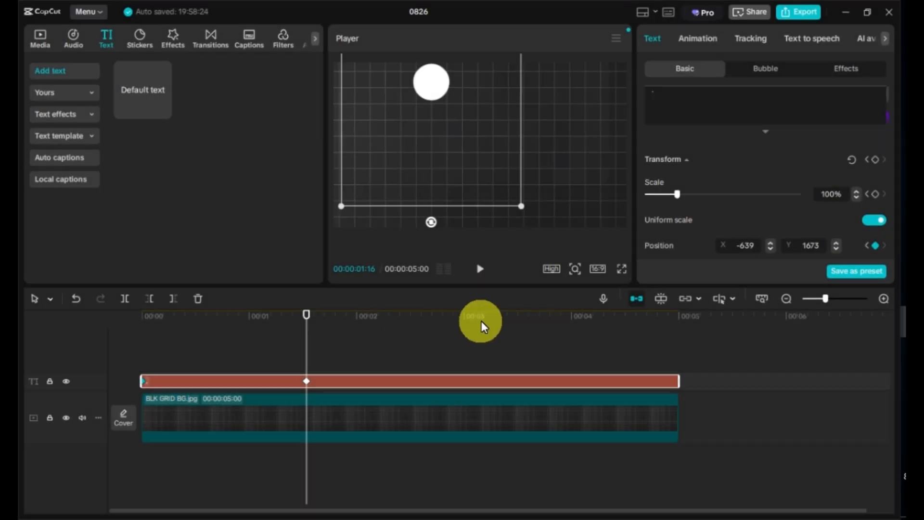
Keyframe the dot near the bottom at about 3.3 s and at the right edge at the clip end
click(504, 315)
drag(445, 100, 617, 150)
click(679, 317)
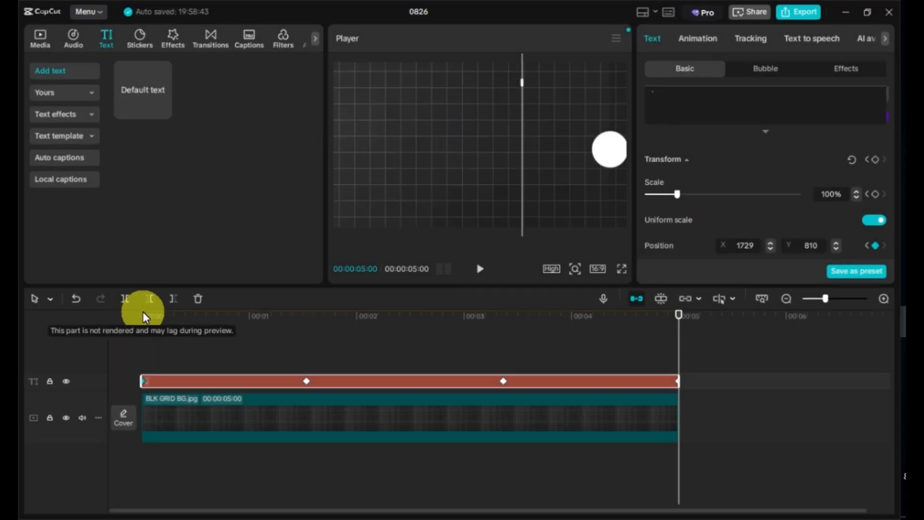
Preview the dot's movement from the start of the timeline
click(142, 316)
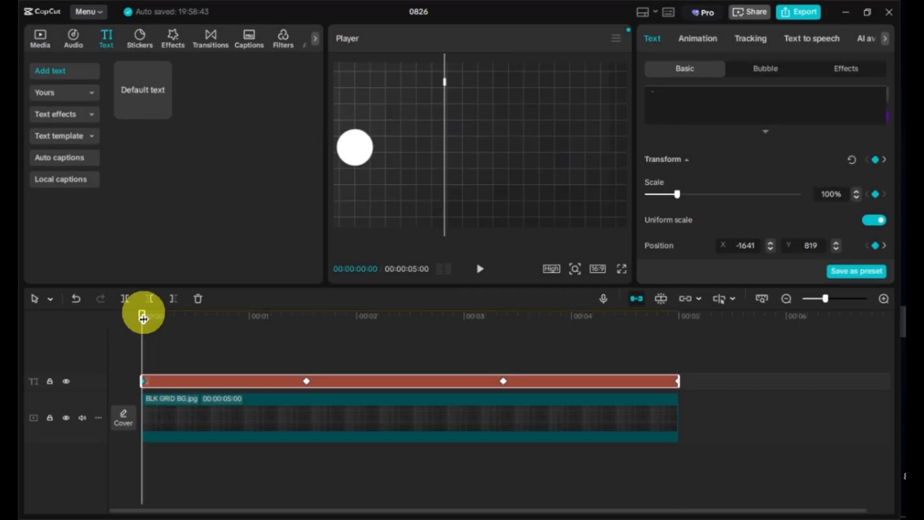
key(space)
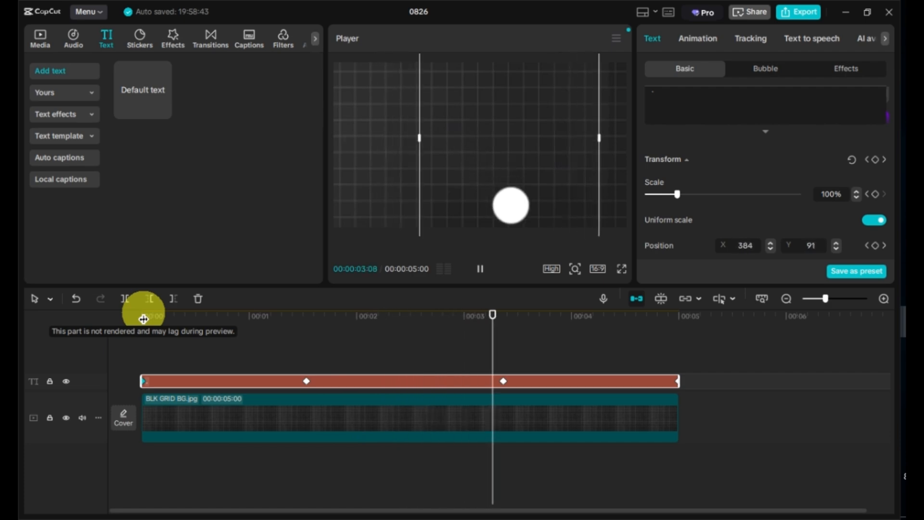
click(146, 322)
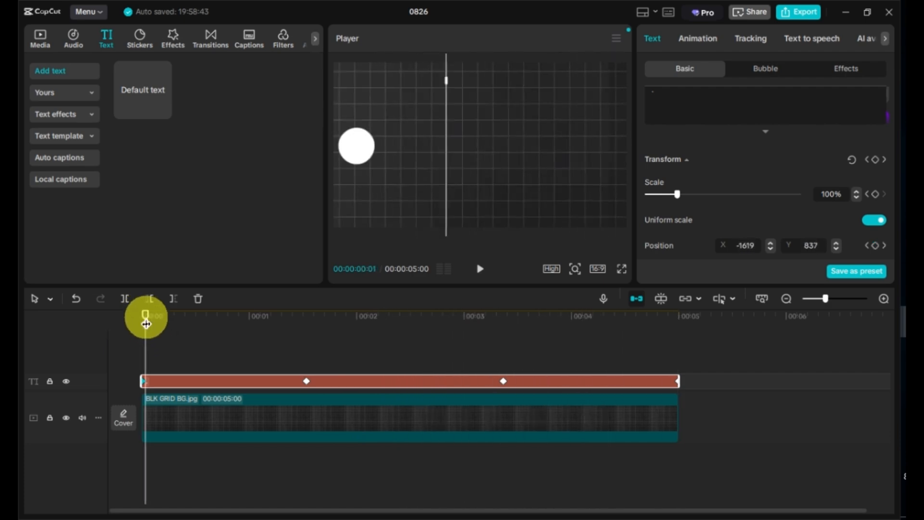
click(142, 316)
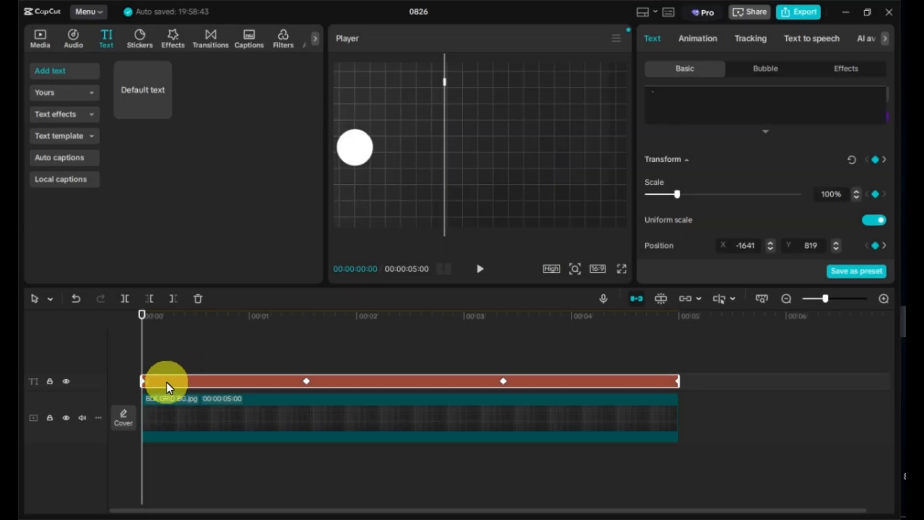
Paste a copy of the dot clip onto a new track and add a colour keyframe at its start
key(ctrl+v)
click(163, 367)
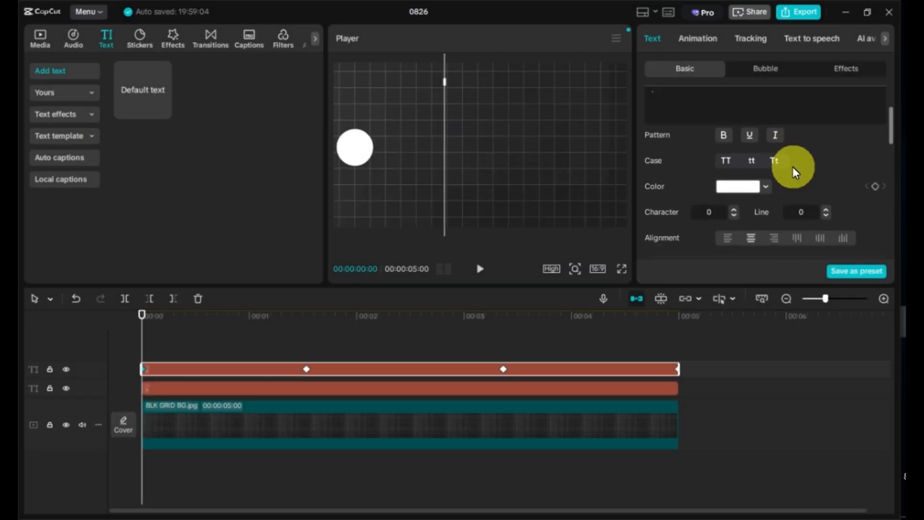
scroll(888, 192, down, 1)
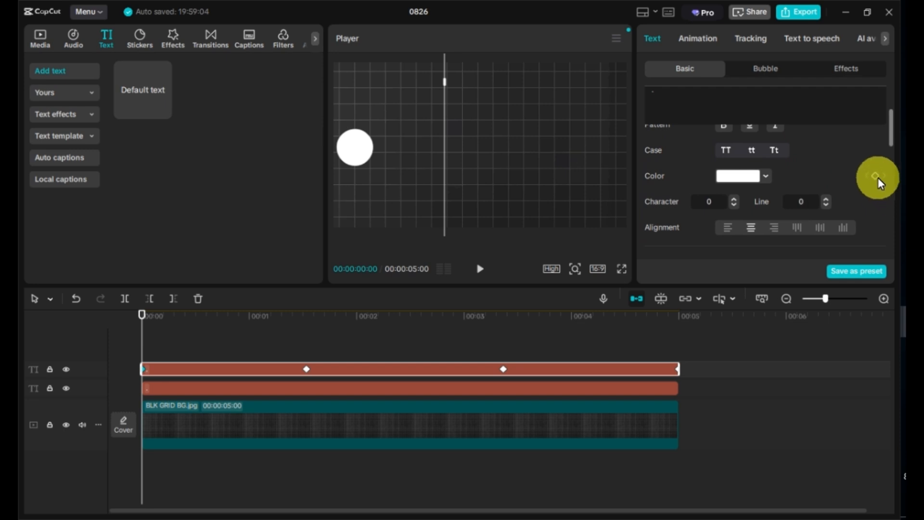
click(875, 176)
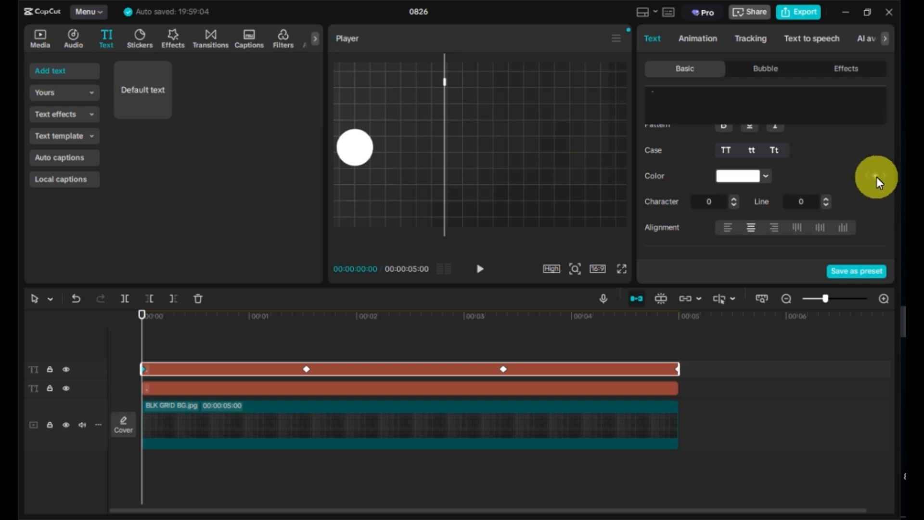
At the second position keyframe, set the dot's colour to red FF0000
click(305, 327)
click(307, 368)
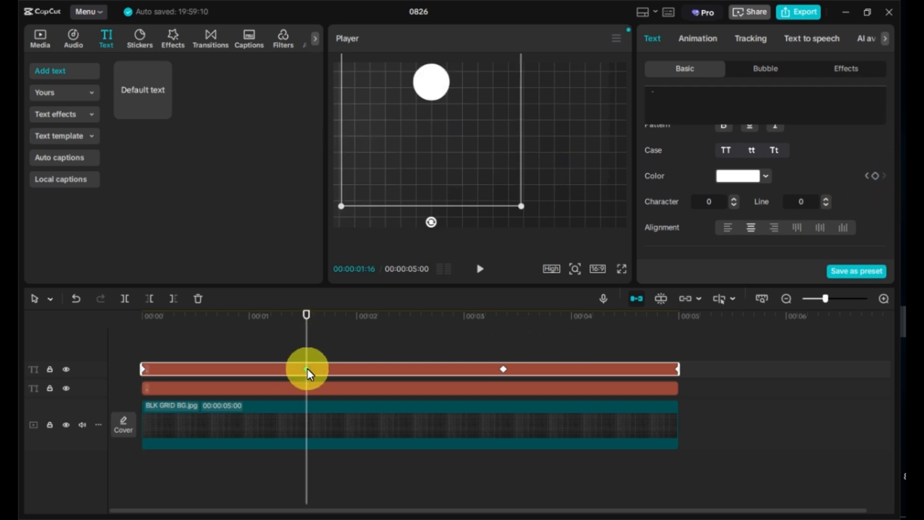
click(766, 176)
click(692, 200)
drag(715, 205, 845, 196)
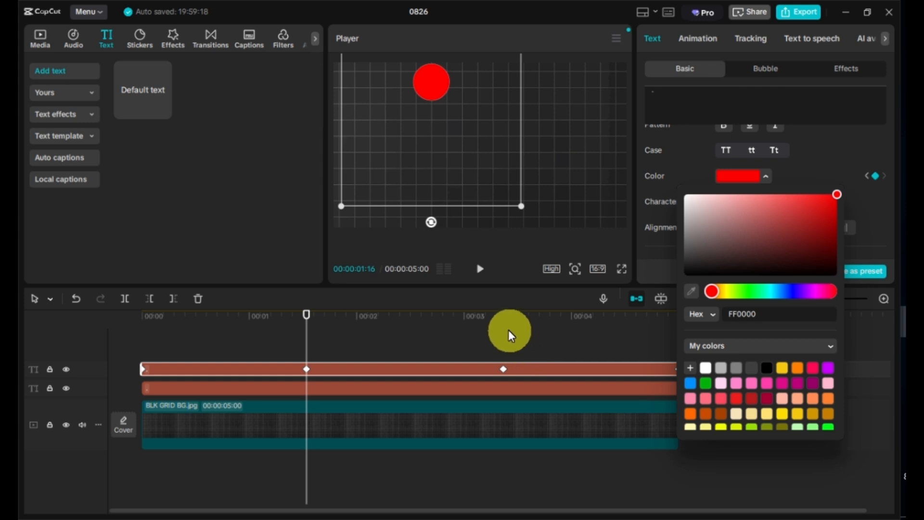
Add a colour keyframe keeping red at the third position keyframe
click(504, 316)
click(504, 369)
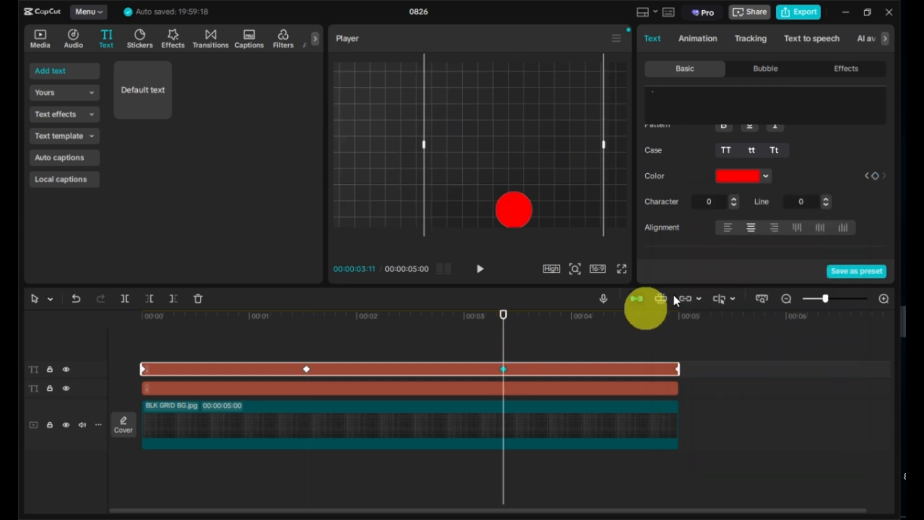
click(875, 176)
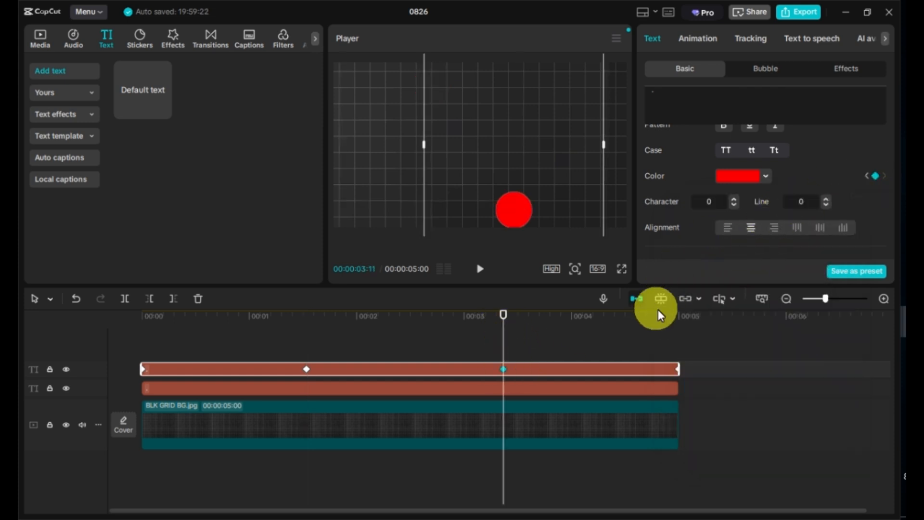
Set the dot's colour to a near-white tone at the clip end and preview the animation from the start
click(677, 316)
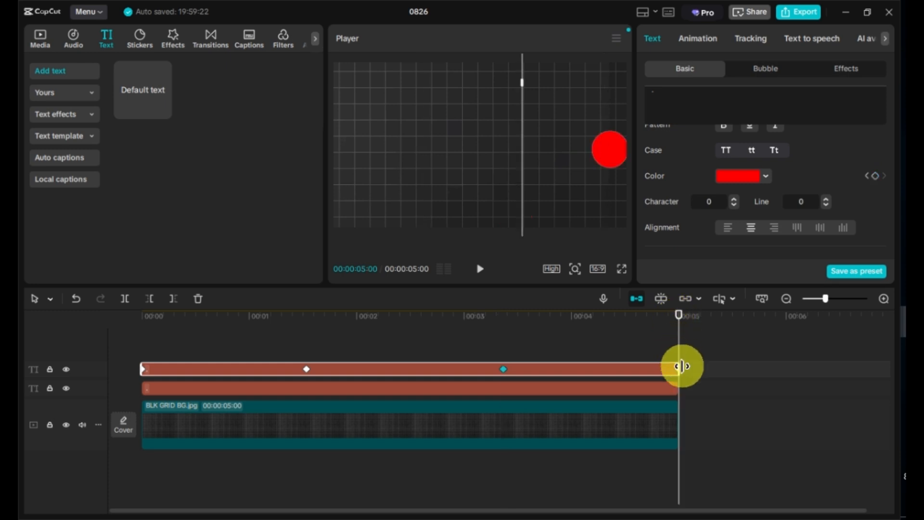
click(765, 177)
drag(837, 195, 659, 189)
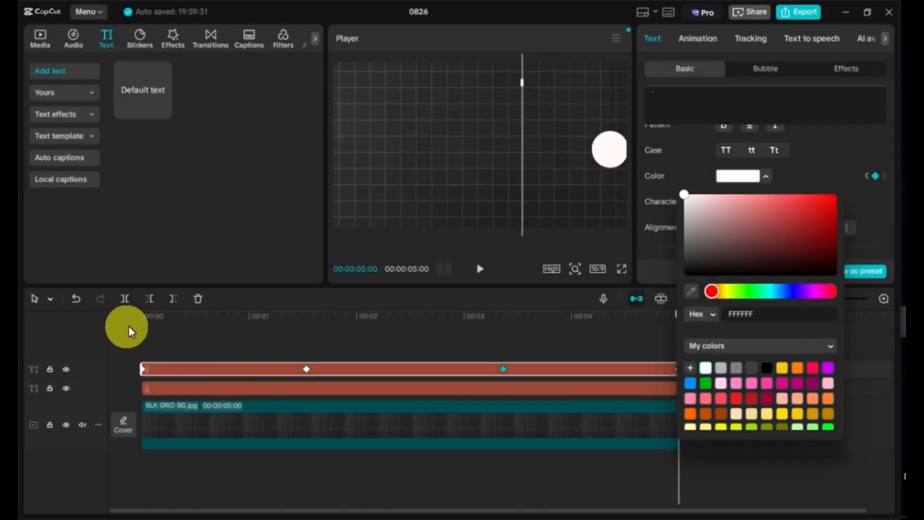
click(140, 315)
key(space)
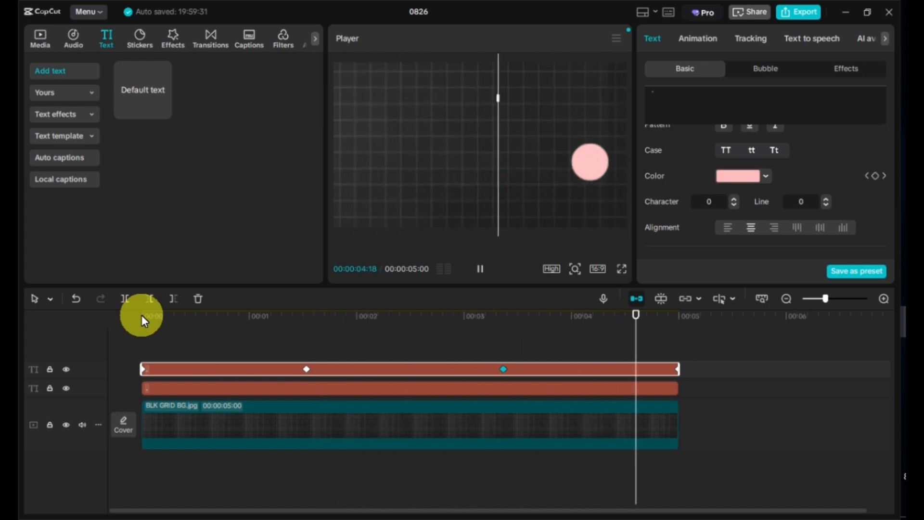
Show the variable speed animation for the lower dot clip and apply an ease curve to each Y position keyframe
click(207, 388)
right_click(209, 391)
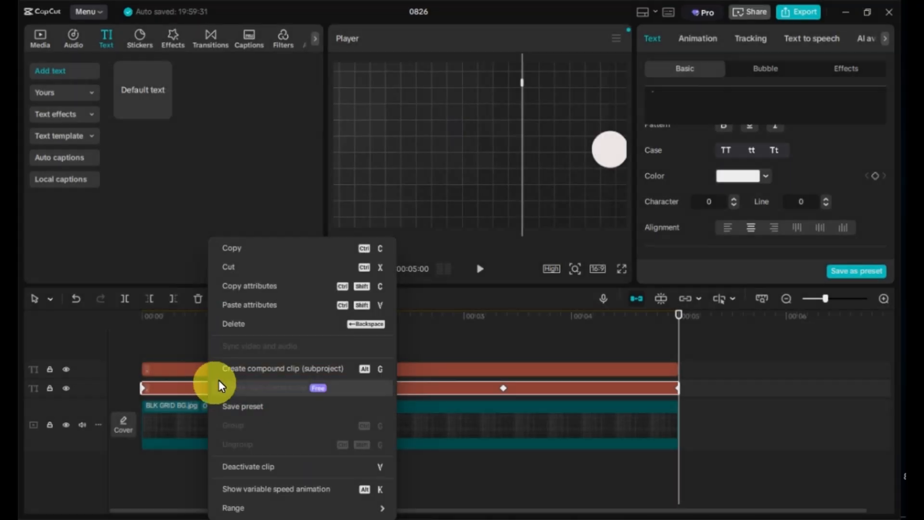
click(249, 487)
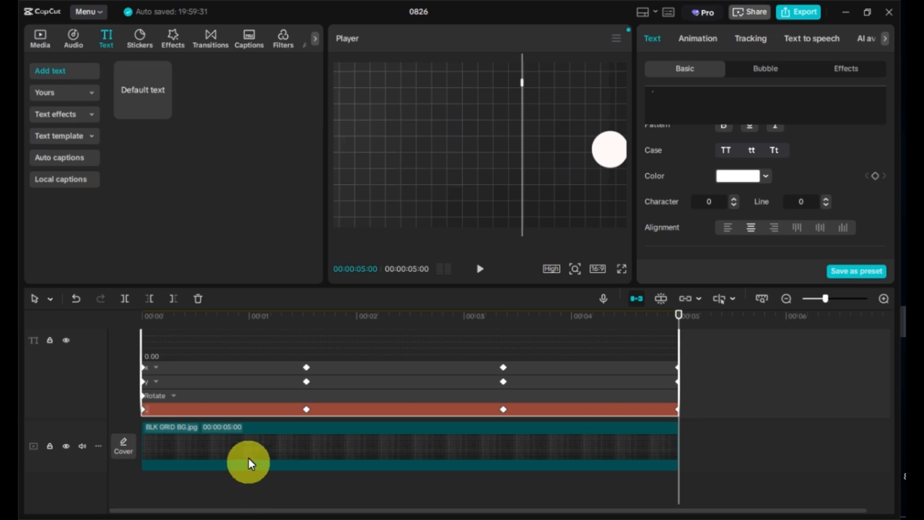
scroll(268, 390, up, 2)
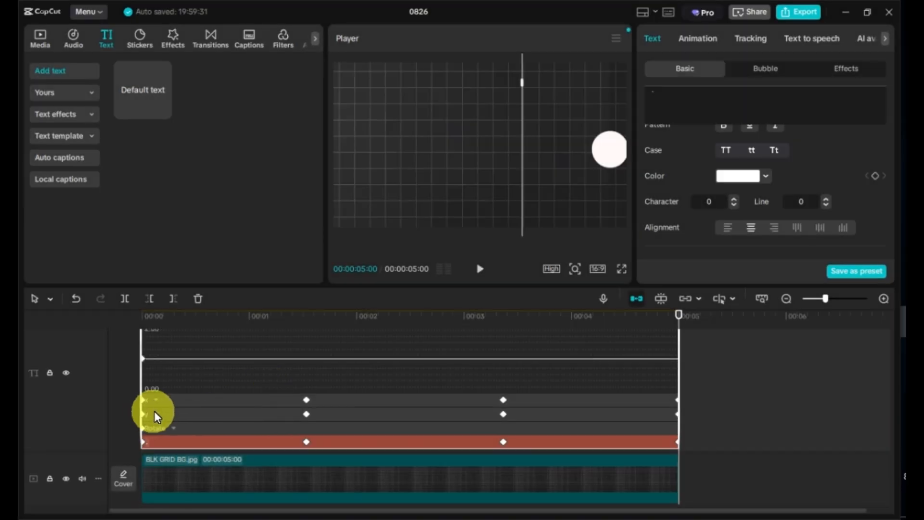
click(155, 414)
click(143, 388)
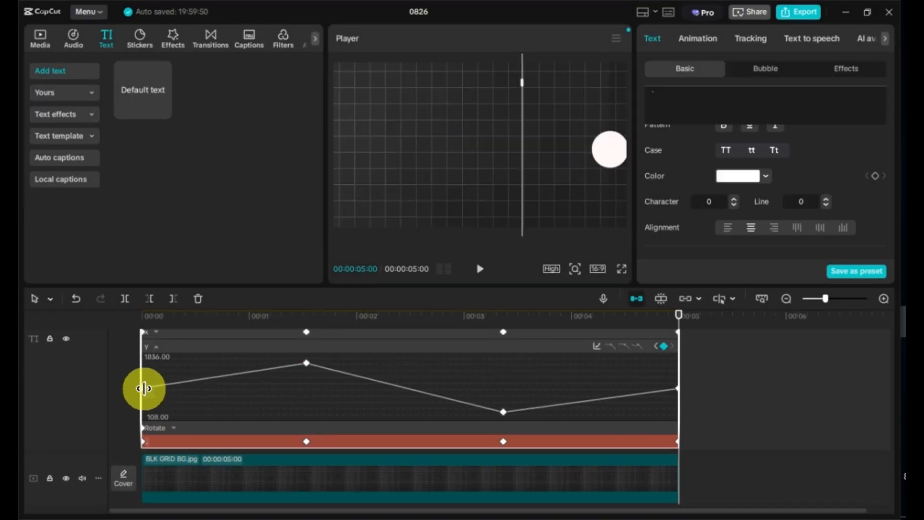
click(623, 344)
click(306, 363)
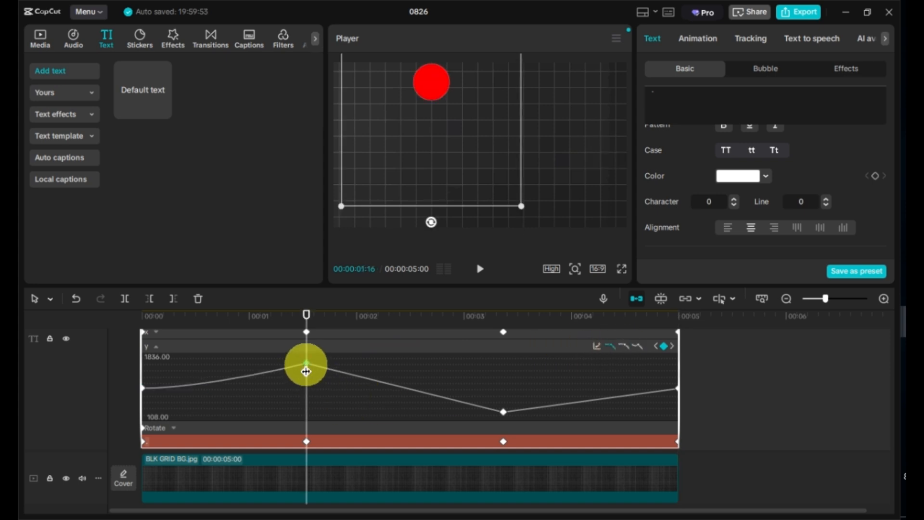
click(622, 347)
click(503, 411)
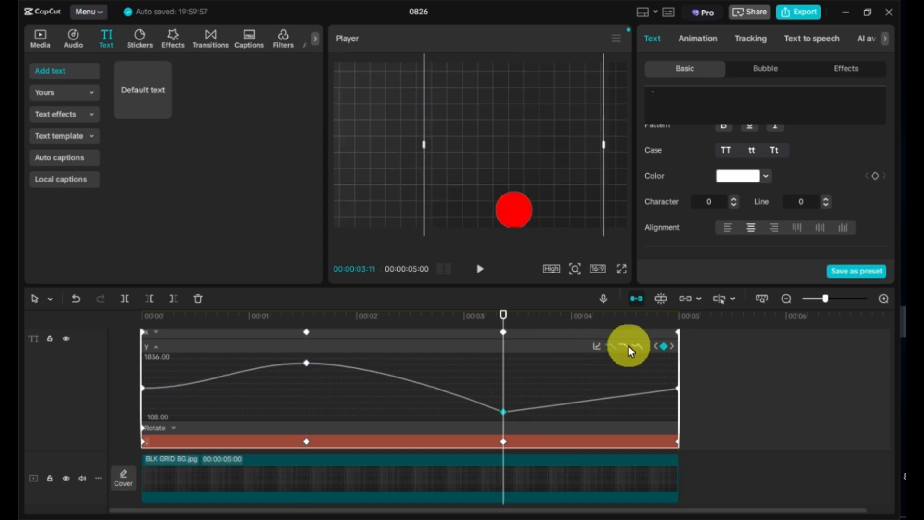
click(624, 345)
click(682, 384)
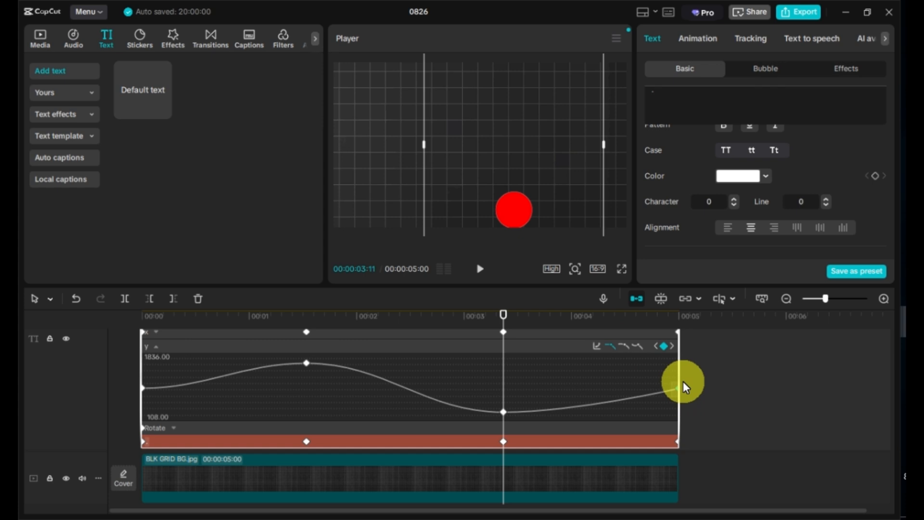
click(623, 345)
Hide the variable speed animation curves for that dot clip
scroll(342, 401, up, 5)
scroll(342, 401, down, 1)
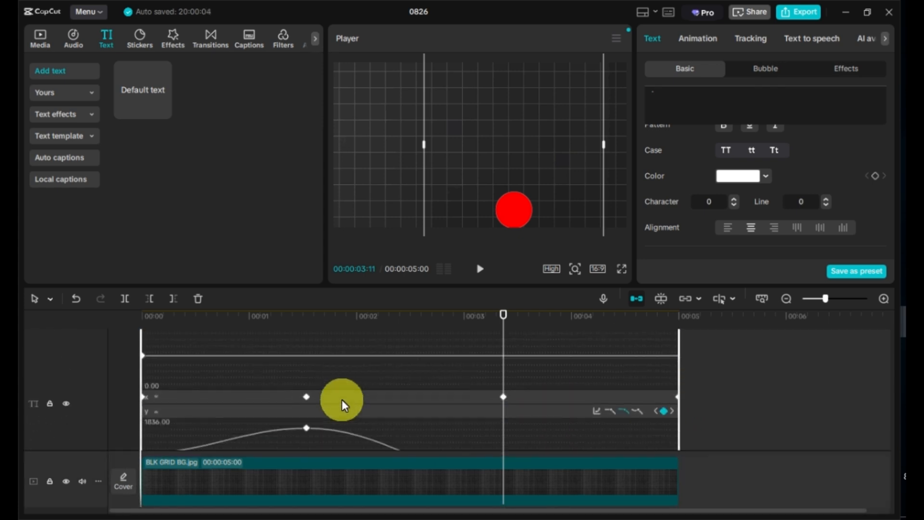
scroll(342, 400, down, 2)
right_click(384, 412)
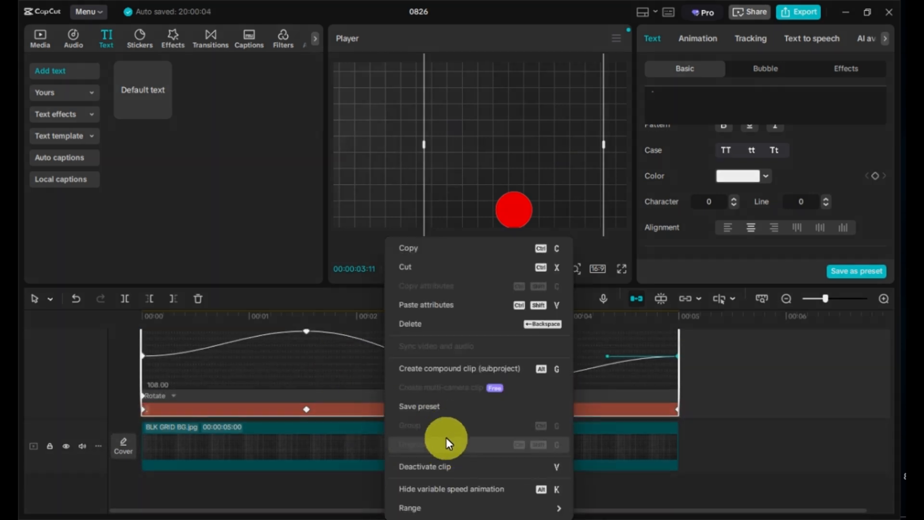
click(450, 487)
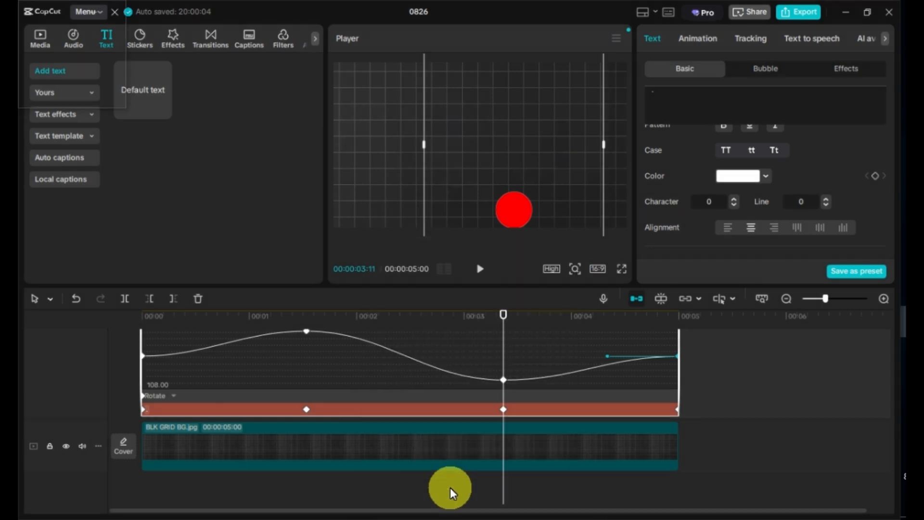
scroll(398, 399, up, 2)
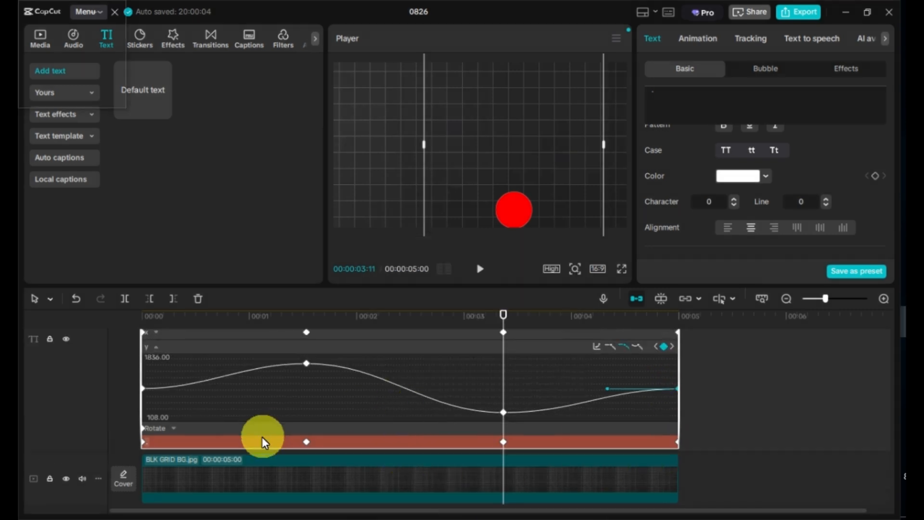
right_click(185, 441)
click(218, 489)
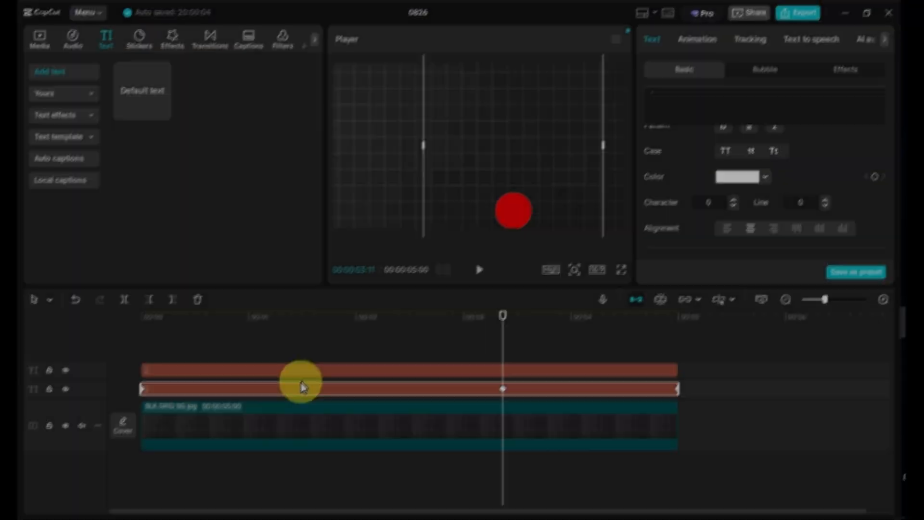
Show the variable speed animation for the other dot clip and apply the same ease curve to each of its Y keyframes
right_click(303, 370)
click(329, 489)
scroll(231, 405, up, 1)
click(179, 393)
scroll(166, 393, up, 1)
click(157, 393)
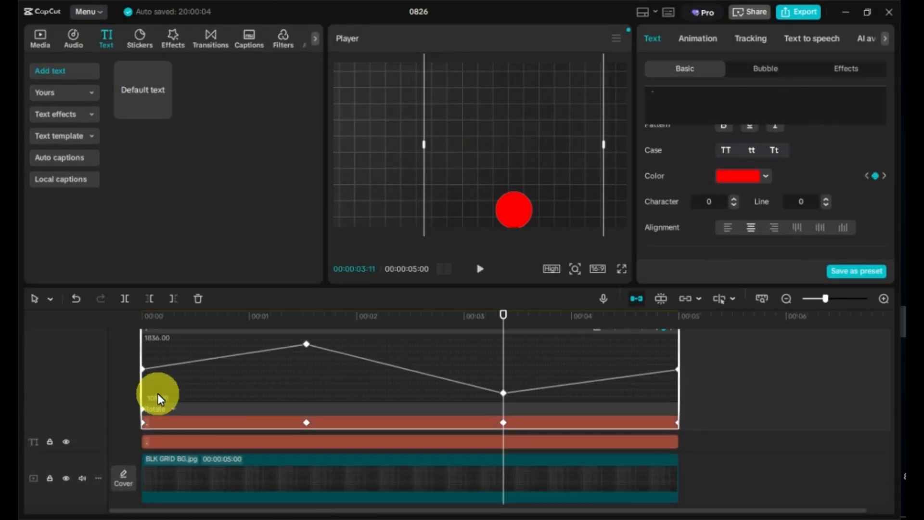
scroll(154, 392, up, 1)
click(140, 381)
click(623, 342)
click(309, 360)
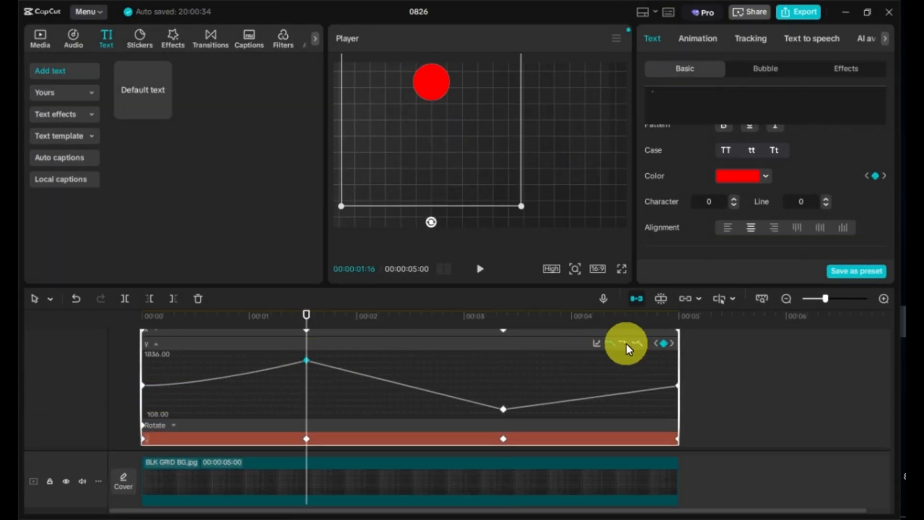
click(624, 343)
click(503, 409)
click(624, 343)
click(677, 385)
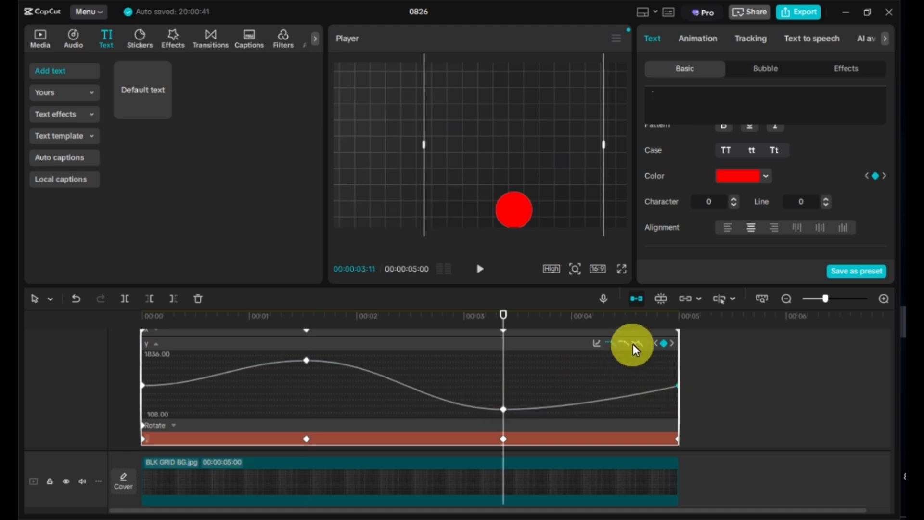
click(625, 344)
Hide the speed curves and preview the dot animation from the start
scroll(324, 391, down, 1)
right_click(203, 423)
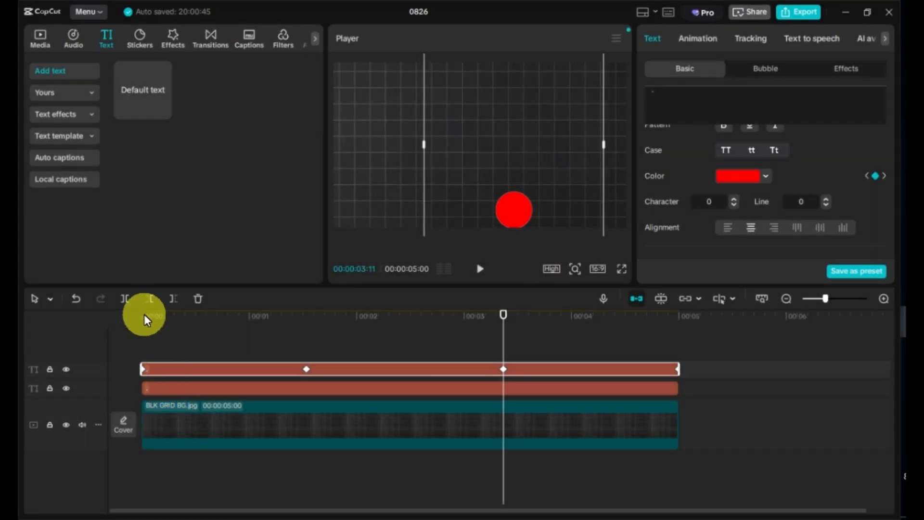
click(145, 317)
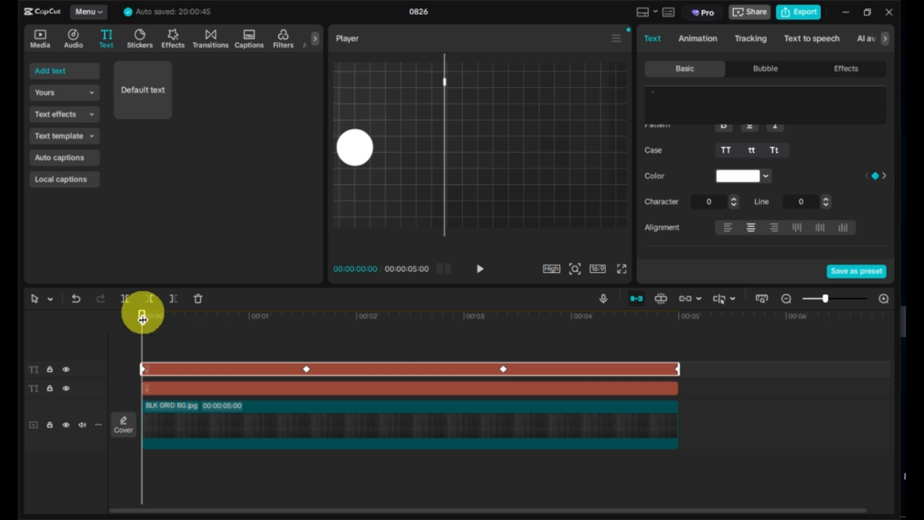
key(space)
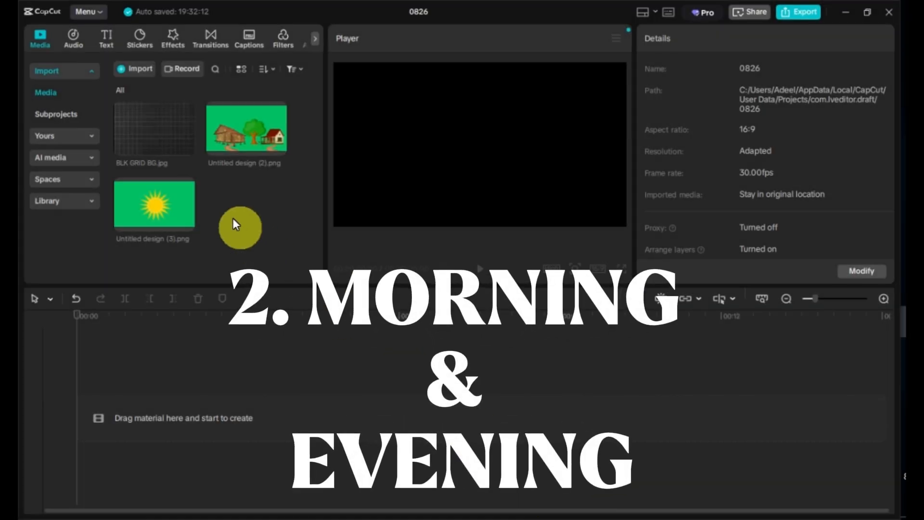
Add the BLK GRID BG image to the timeline and place the house-and-tree image on a track above it
click(188, 148)
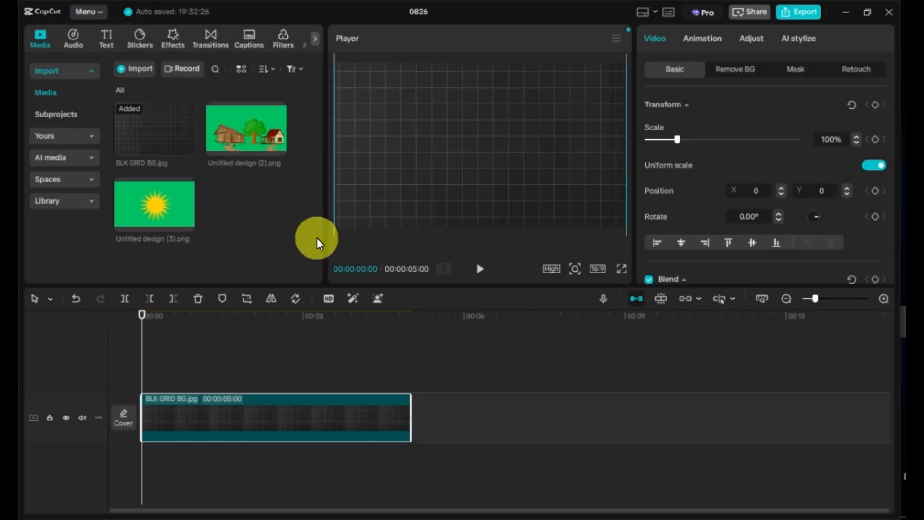
click(278, 146)
drag(289, 406, 283, 371)
Remove the house image's green background with Chroma key, picking the green and setting intensity to 11
click(733, 70)
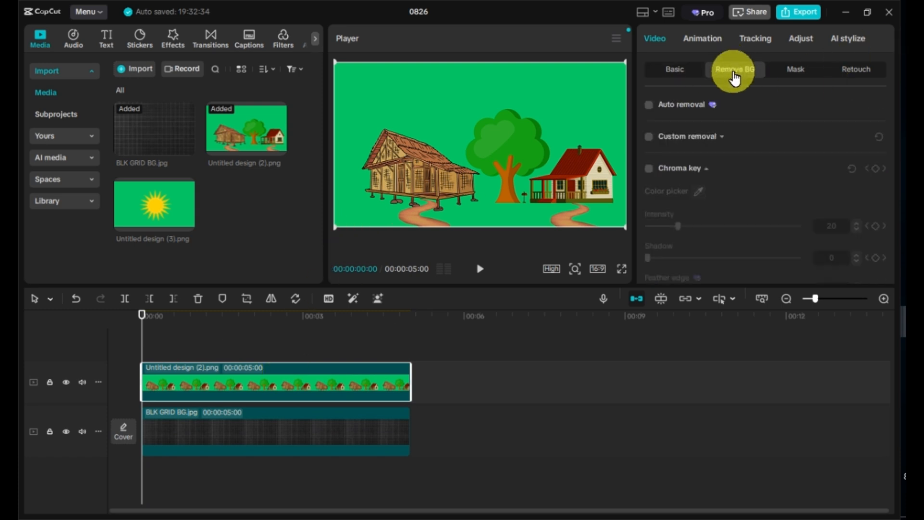
click(648, 172)
click(617, 120)
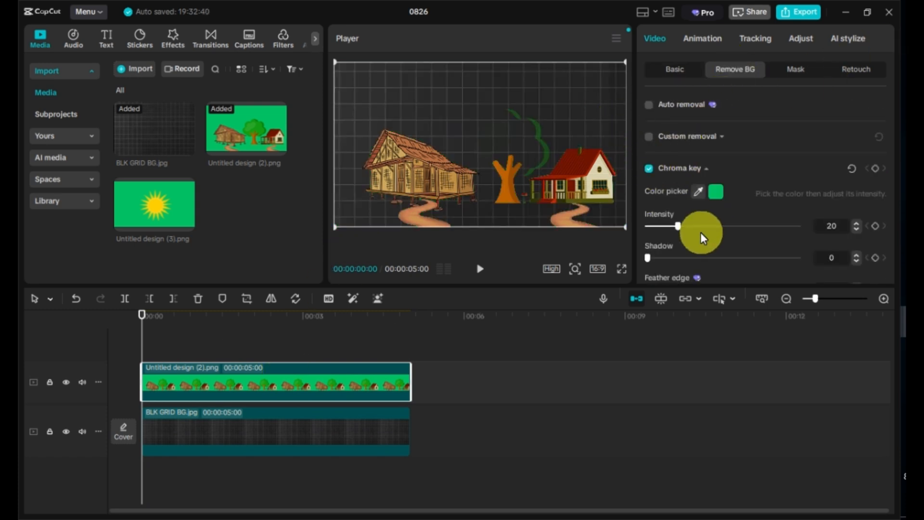
drag(678, 226, 667, 225)
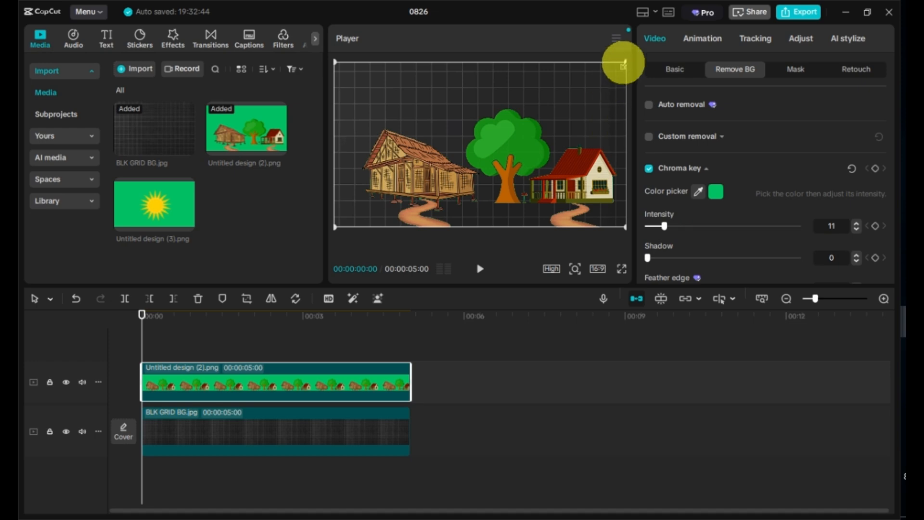
Scale the house image down and move it slightly lower in the frame
drag(624, 62, 602, 77)
drag(498, 162, 499, 176)
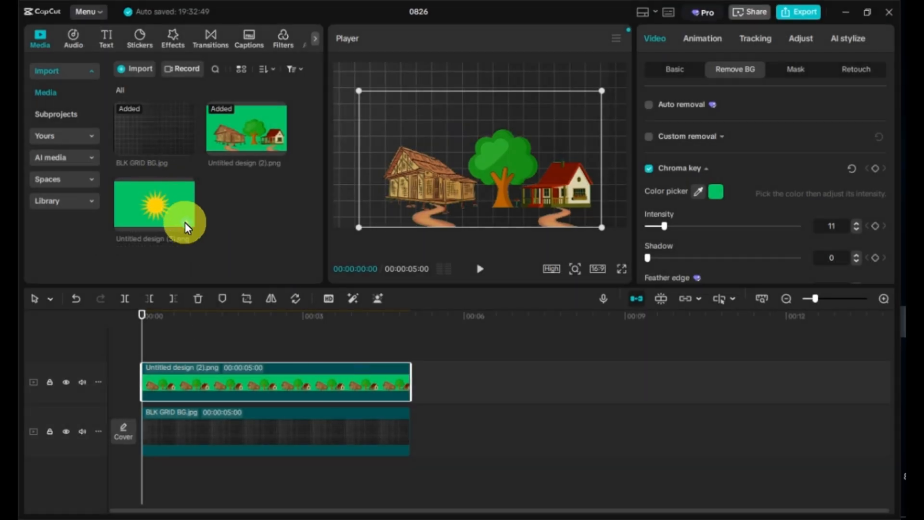
Add the sun image on a new top track and remove its green background with Chroma key
drag(185, 222, 212, 347)
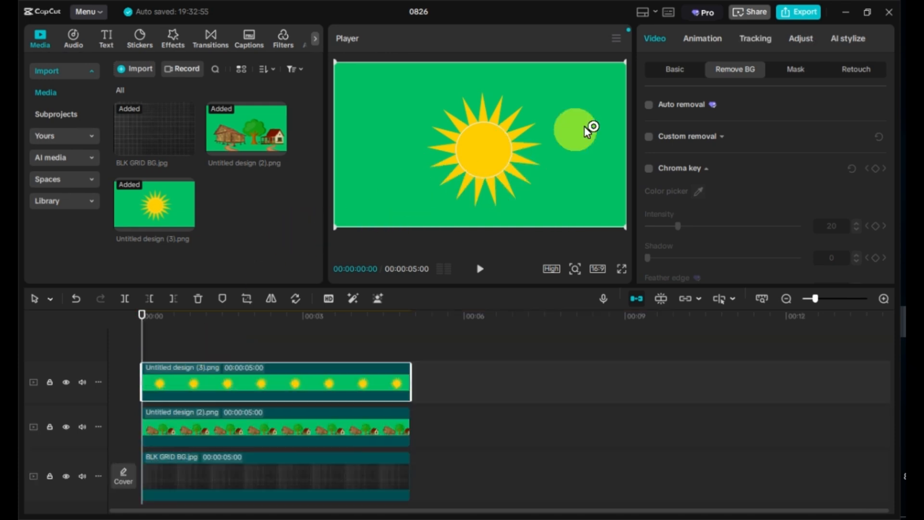
click(648, 168)
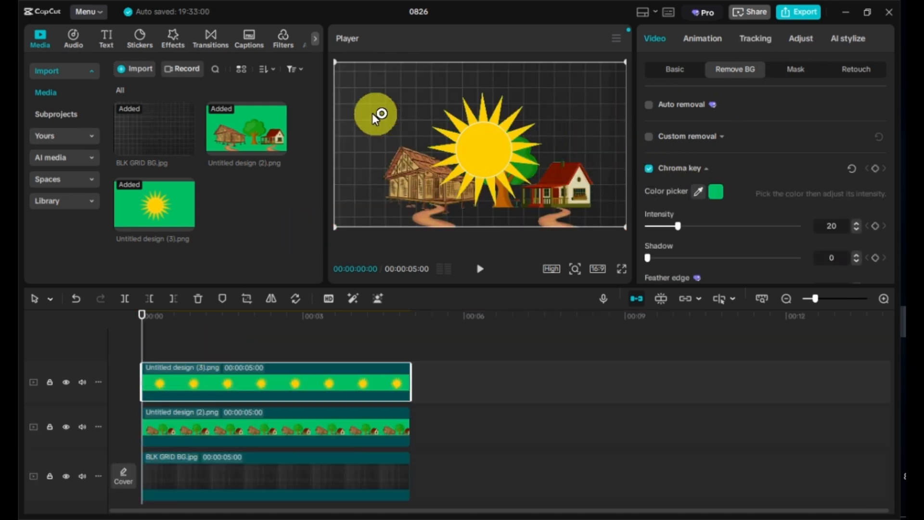
Scale the sun down and move it to the left edge of the frame
drag(336, 62, 450, 87)
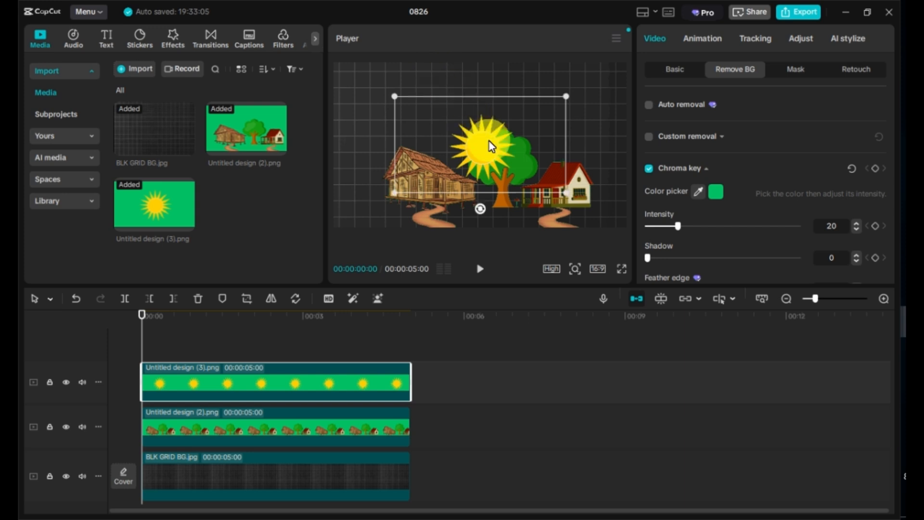
drag(489, 142, 353, 143)
click(223, 381)
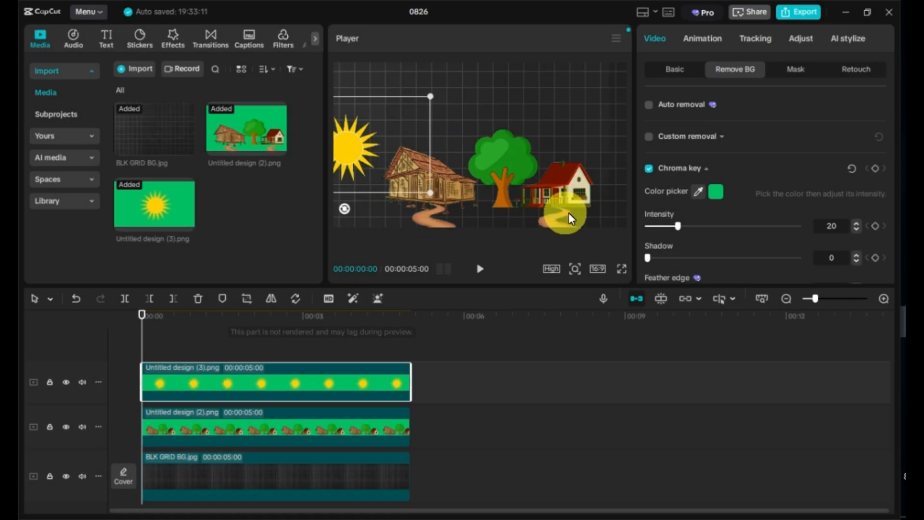
Add a transform keyframe for the sun at the start of the clip
click(680, 71)
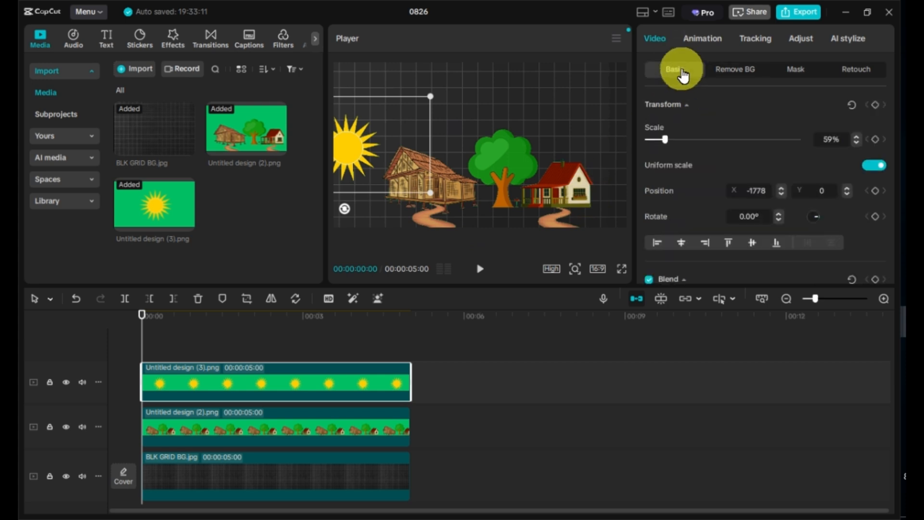
click(876, 106)
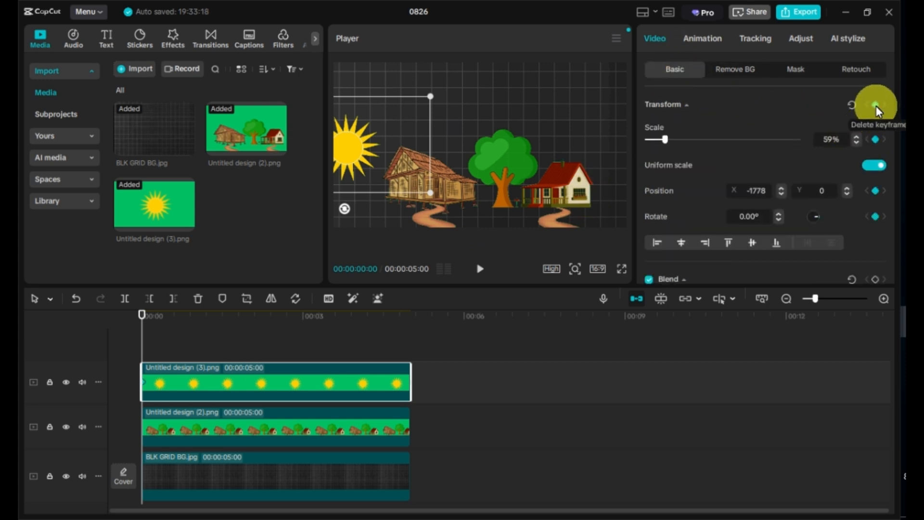
At 00:00:01:18, move the sun up to the top centre of the frame
click(225, 316)
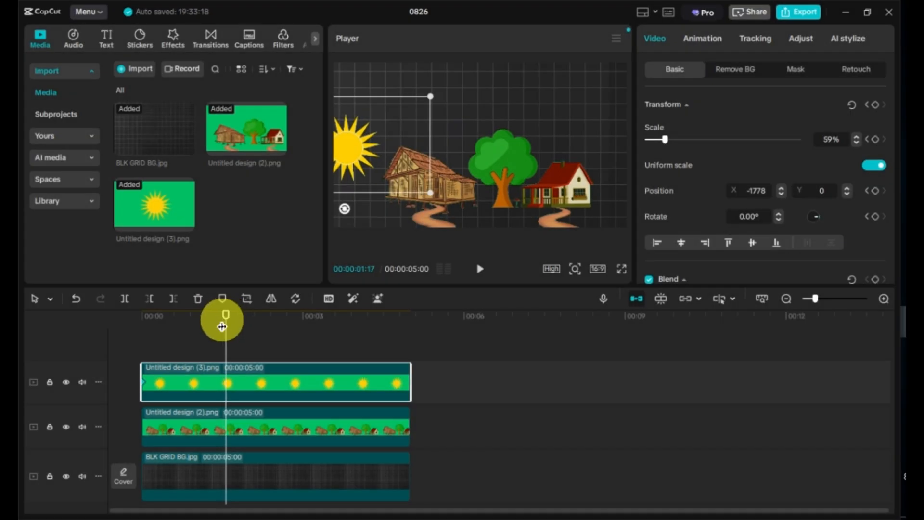
key(Right)
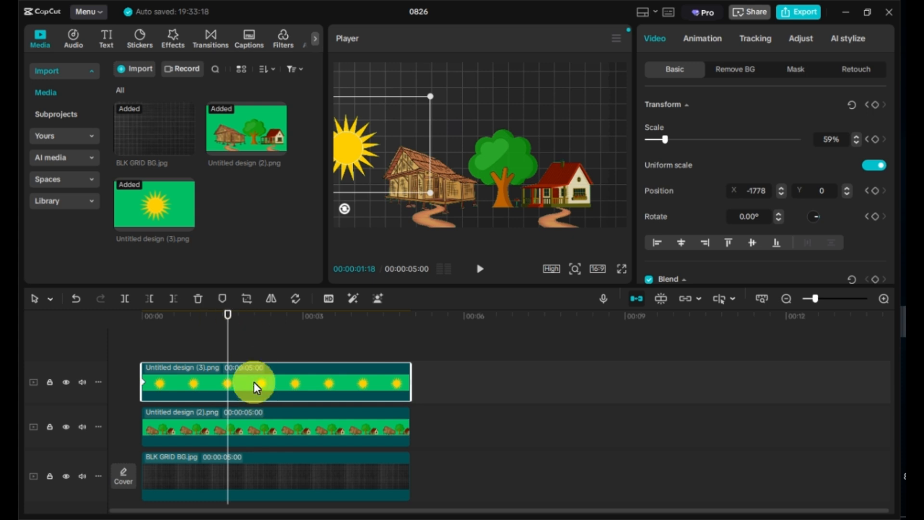
drag(369, 152, 474, 92)
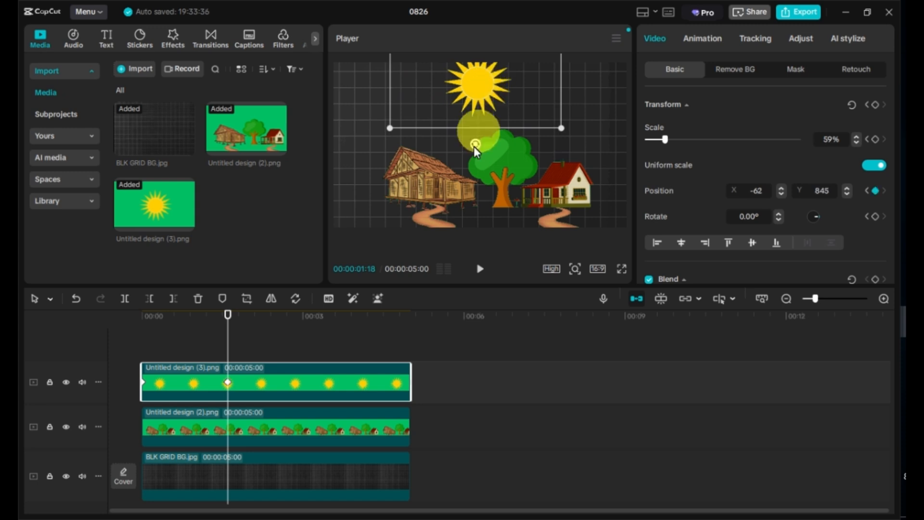
mouse_move(486, 101)
mouse_down()
mouse_move(502, 99)
mouse_move(490, 99)
mouse_up()
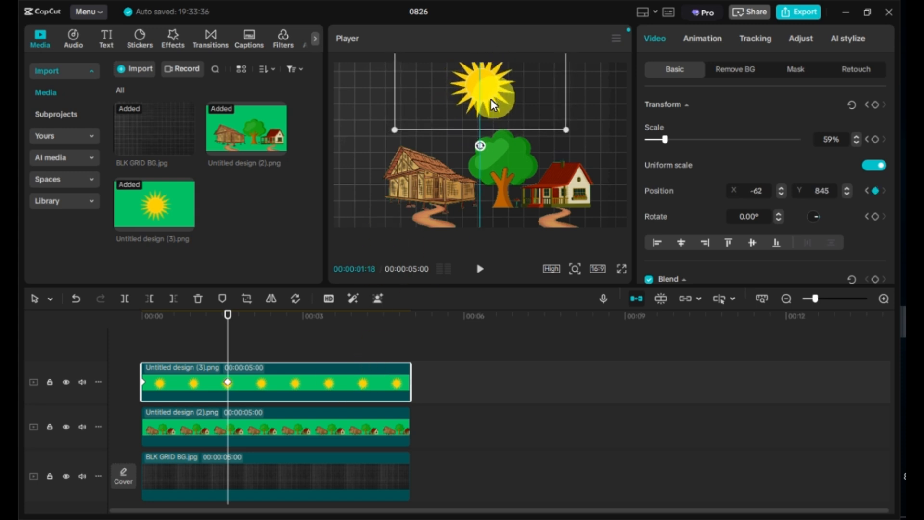
Add a transform keyframe for the sun at 00:00:03:12
click(324, 316)
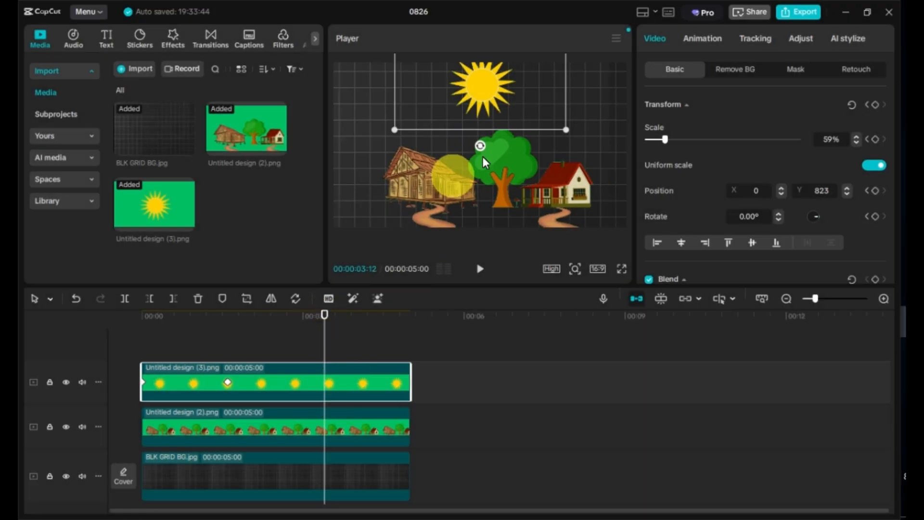
click(875, 104)
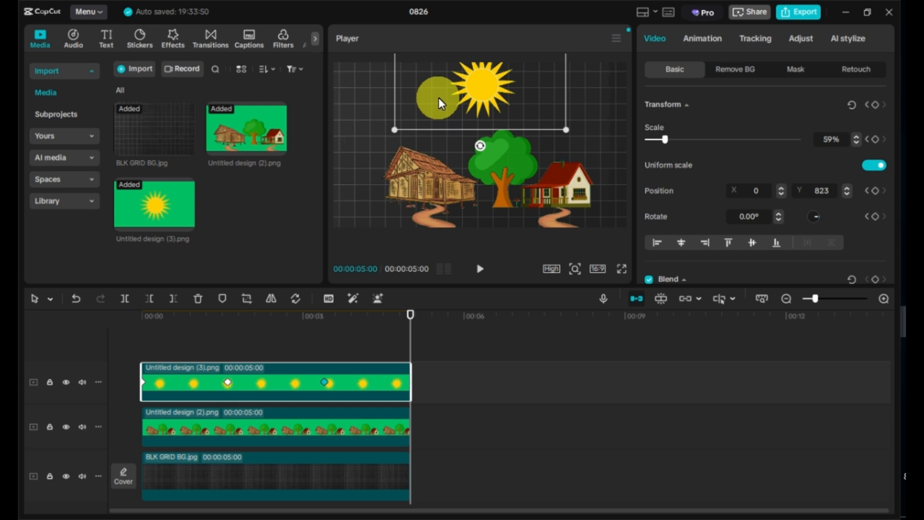
At the clip's end, move the sun down to the right edge of the frame and play the animation from the start
drag(438, 98, 583, 157)
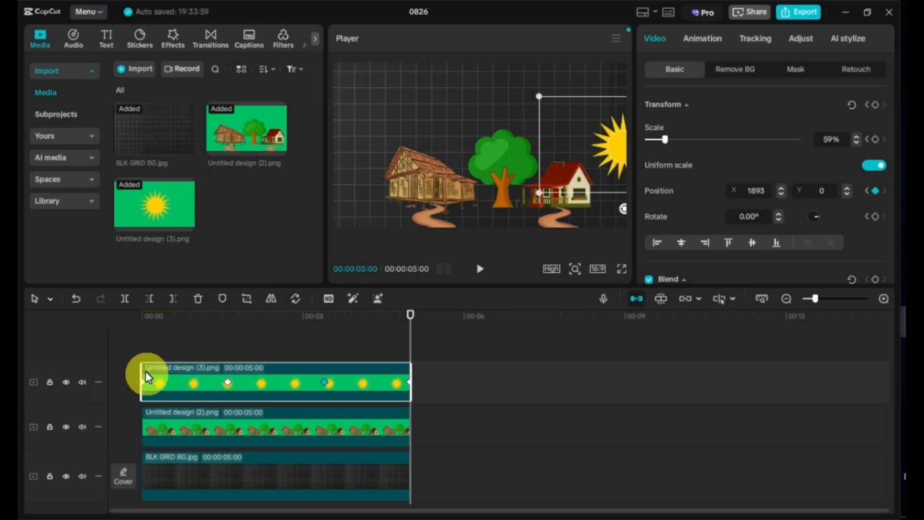
click(147, 318)
key(space)
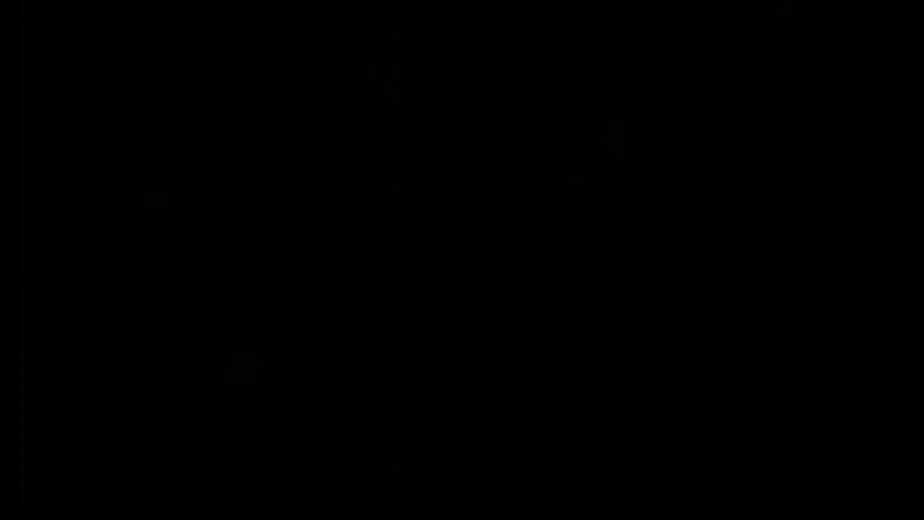
Open the sun's keyframe curves, apply the Quad Out preset to its Y position curve, and shape it into a smooth arch
right_click(244, 382)
click(298, 460)
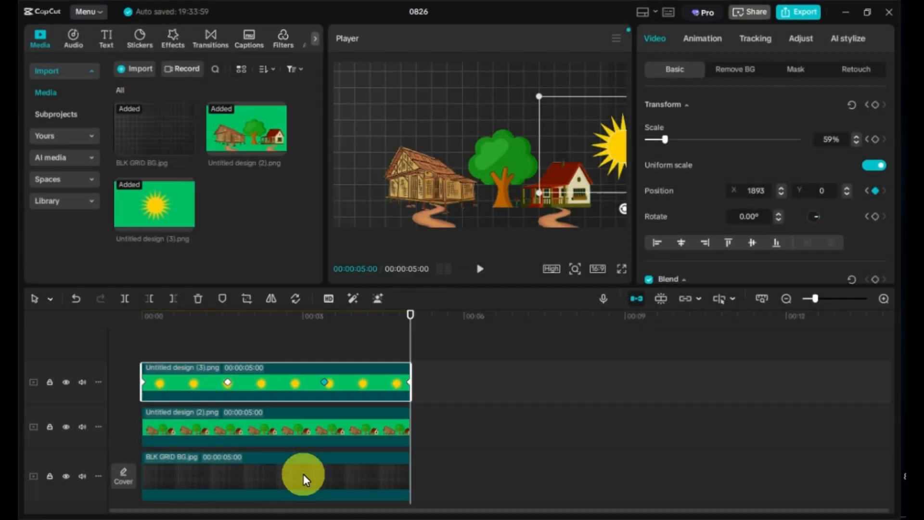
click(341, 378)
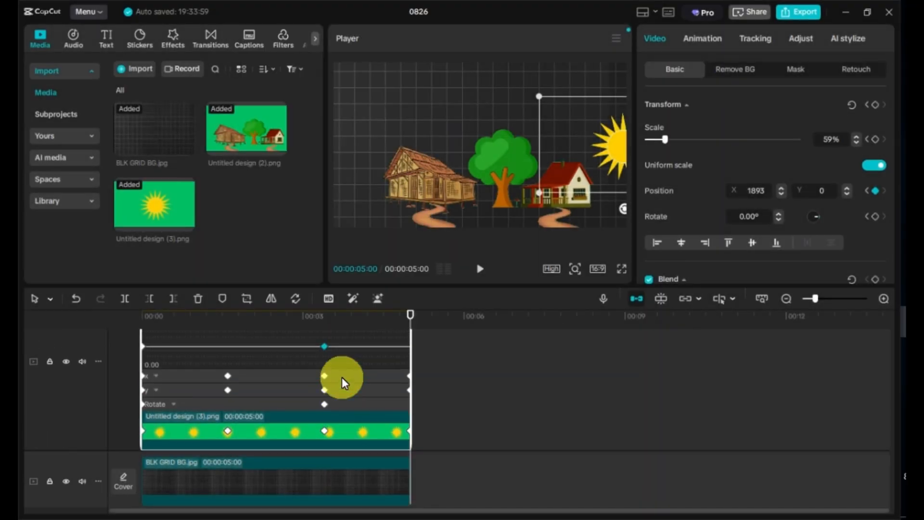
click(222, 393)
click(154, 405)
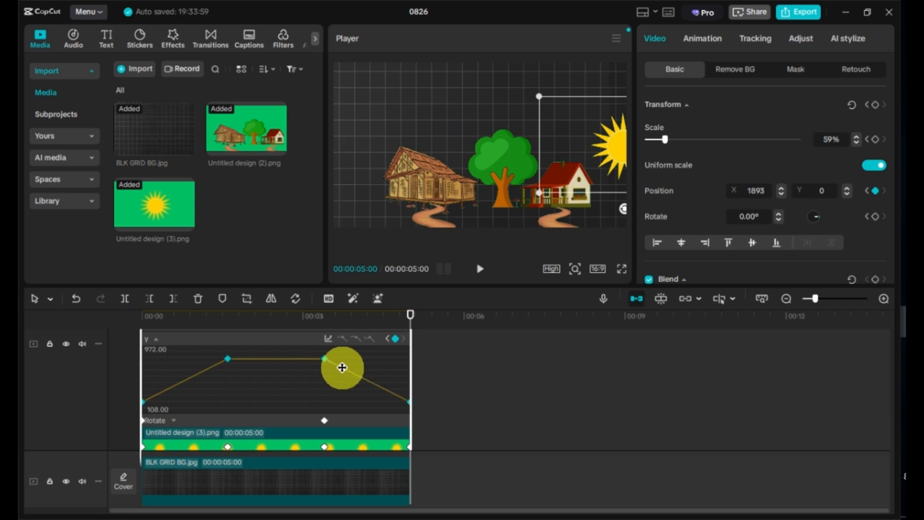
click(328, 340)
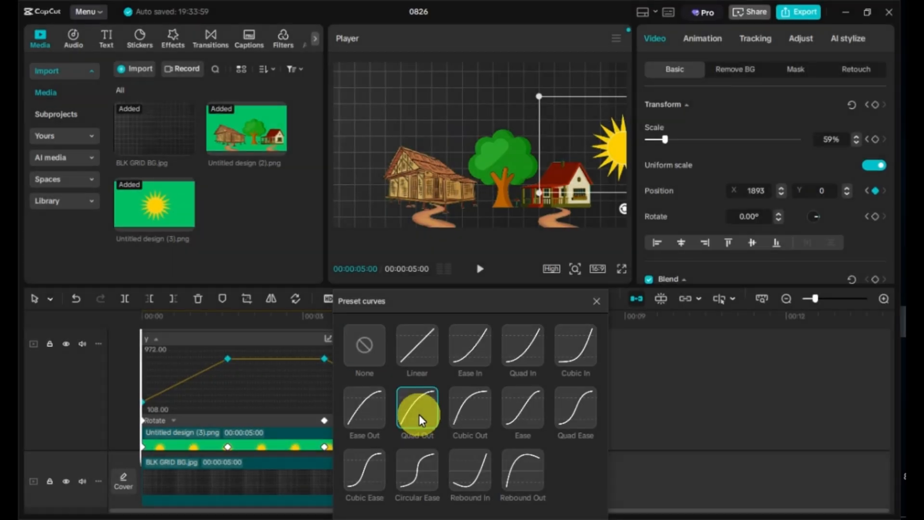
click(419, 415)
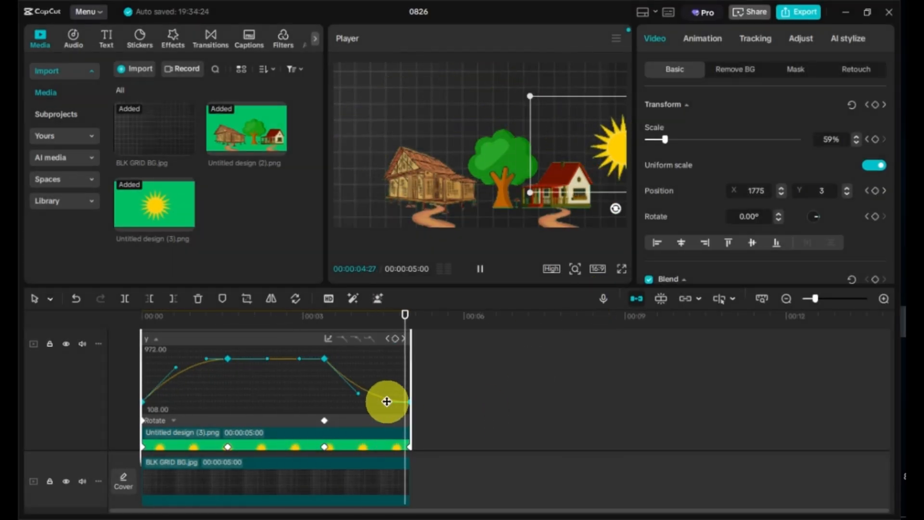
mouse_move(399, 367)
mouse_down()
mouse_move(363, 371)
mouse_move(353, 363)
mouse_move(393, 368)
mouse_up()
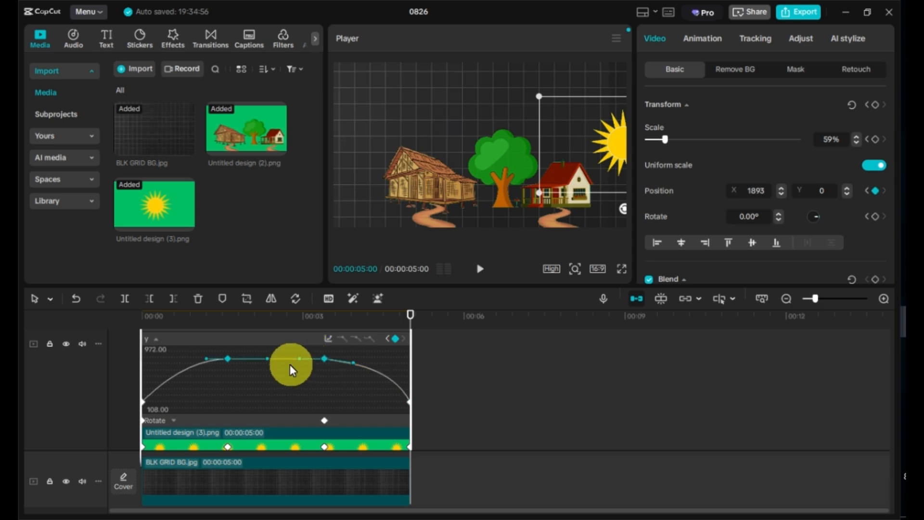
Preview the sun animation from the start and close the keyframe curve view
click(140, 316)
key(space)
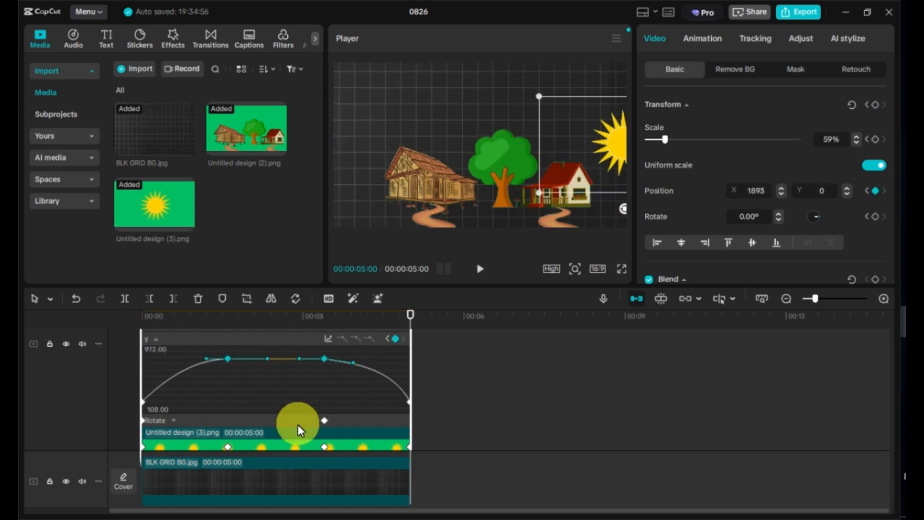
scroll(298, 424, down, 2)
right_click(265, 402)
click(301, 428)
scroll(265, 376, down, 2)
At the start of the clip, set the house scene's opacity to 30%
click(174, 392)
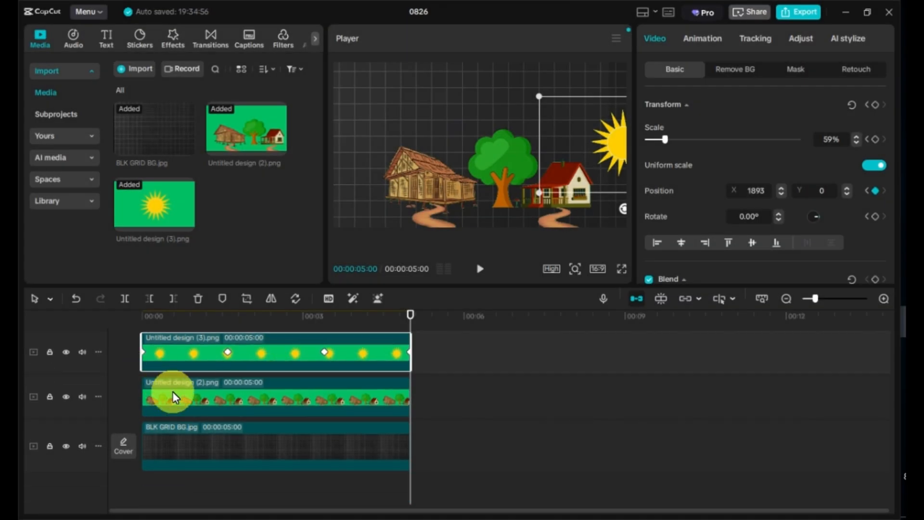
click(143, 319)
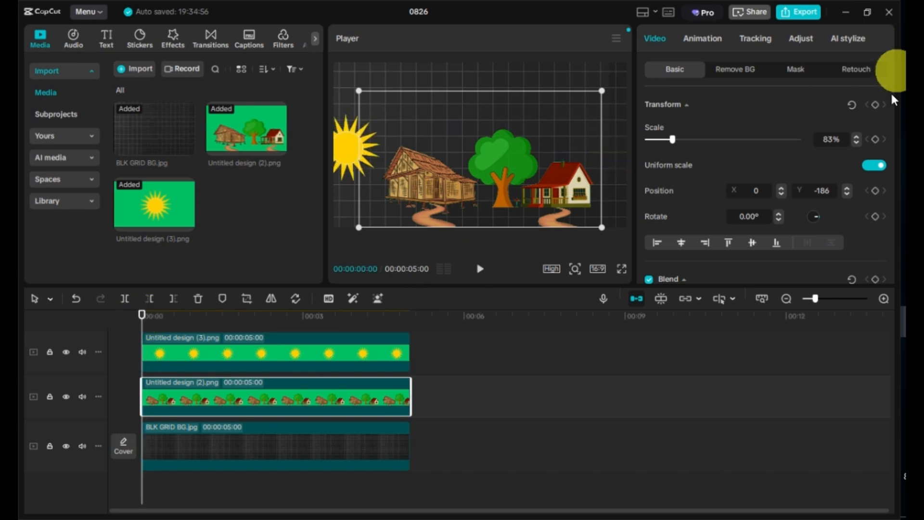
scroll(836, 168, down, 5)
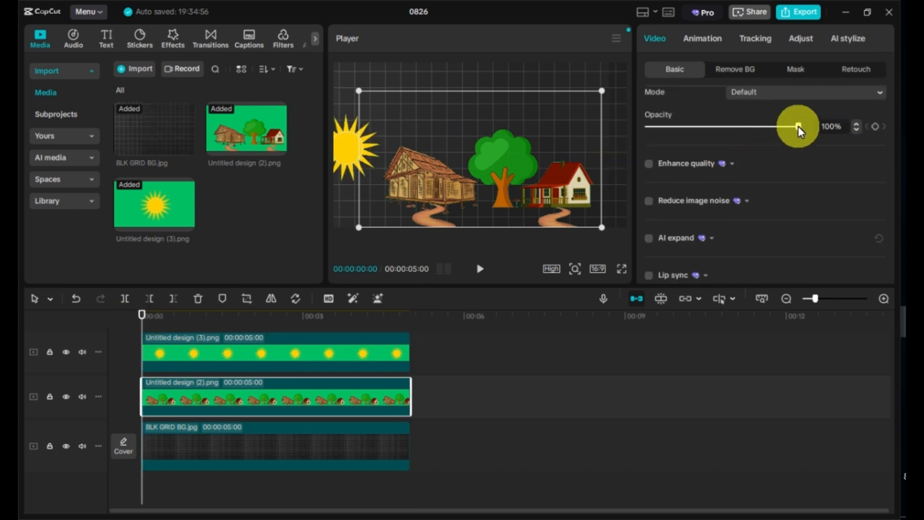
drag(798, 126, 693, 126)
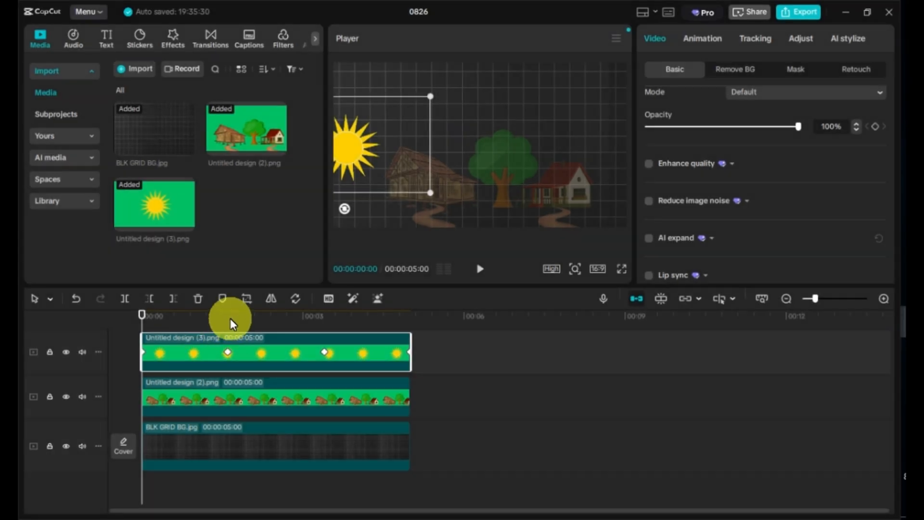
At 00:00:01:18, raise the house scene's opacity to 100%
click(224, 317)
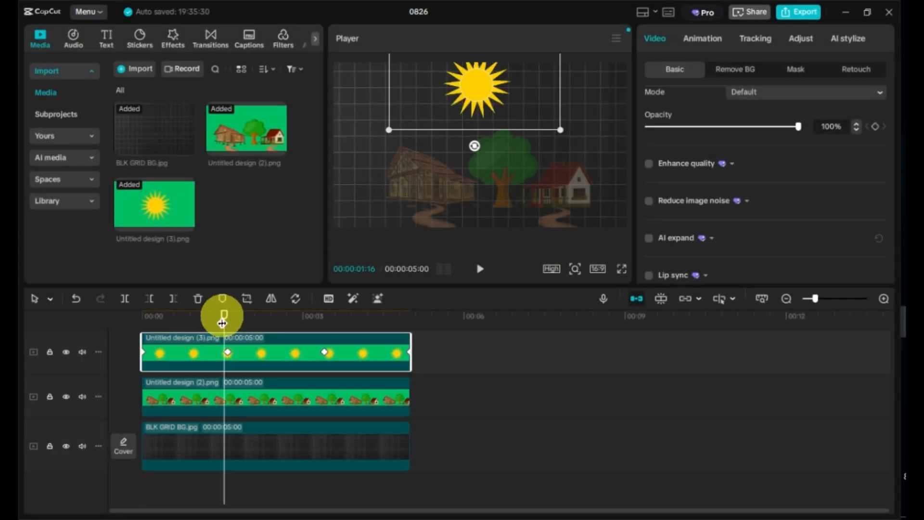
click(260, 406)
drag(695, 126, 798, 127)
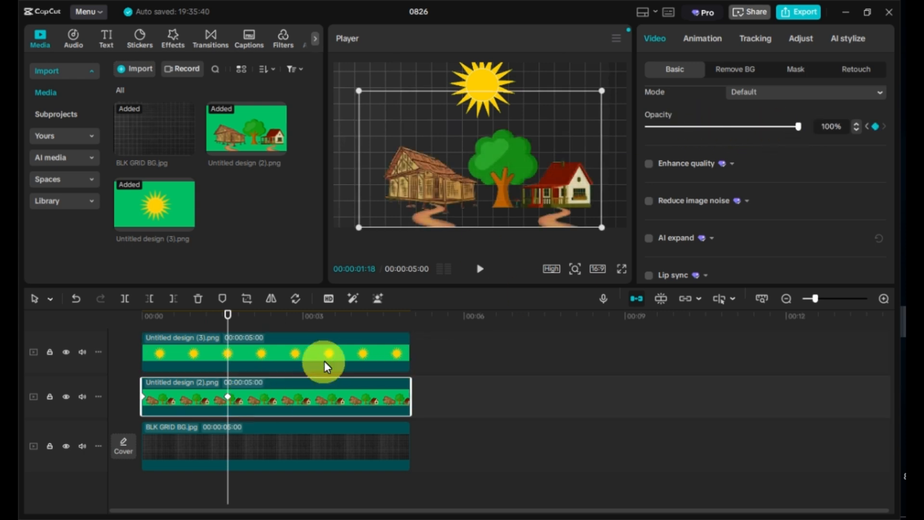
Add an opacity keyframe for the house scene at 00:00:03:12
click(325, 366)
click(326, 313)
click(342, 392)
click(876, 127)
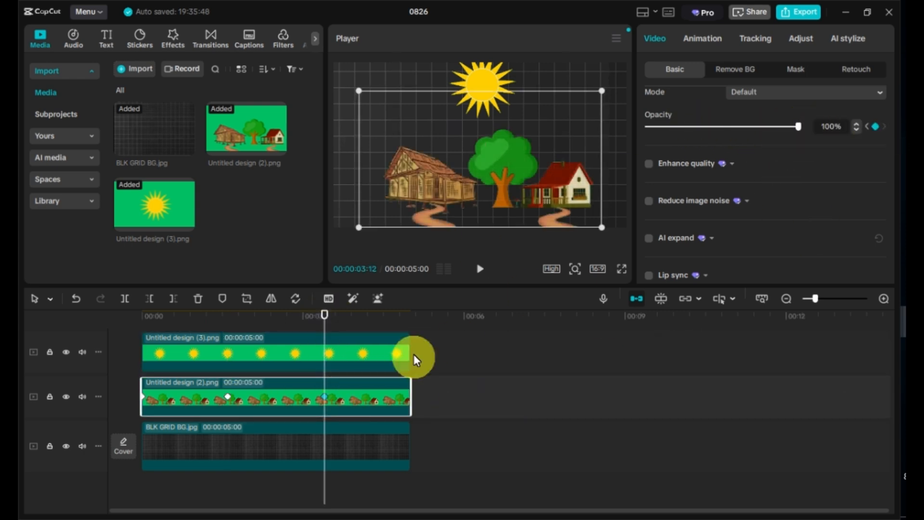
At the clip's end, set the house scene's opacity to 30% and preview the animation full screen
click(408, 314)
drag(798, 126, 711, 127)
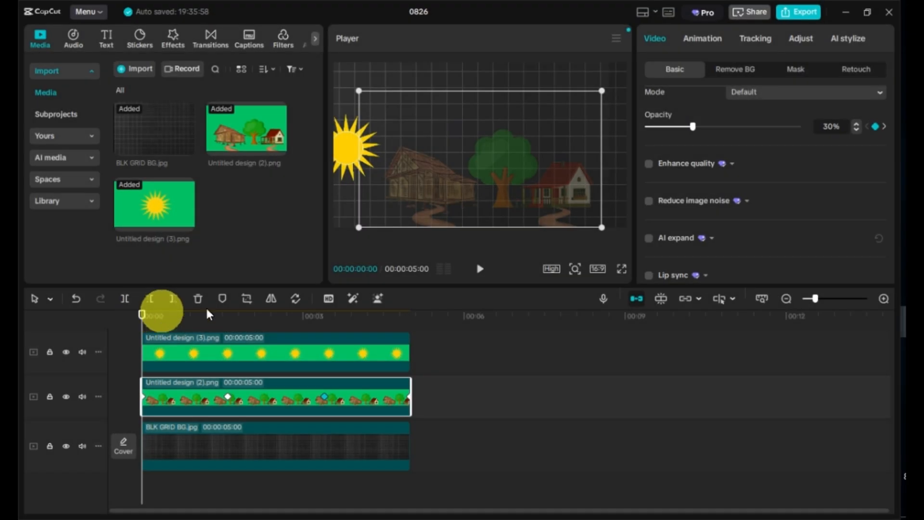
click(621, 268)
key(space)
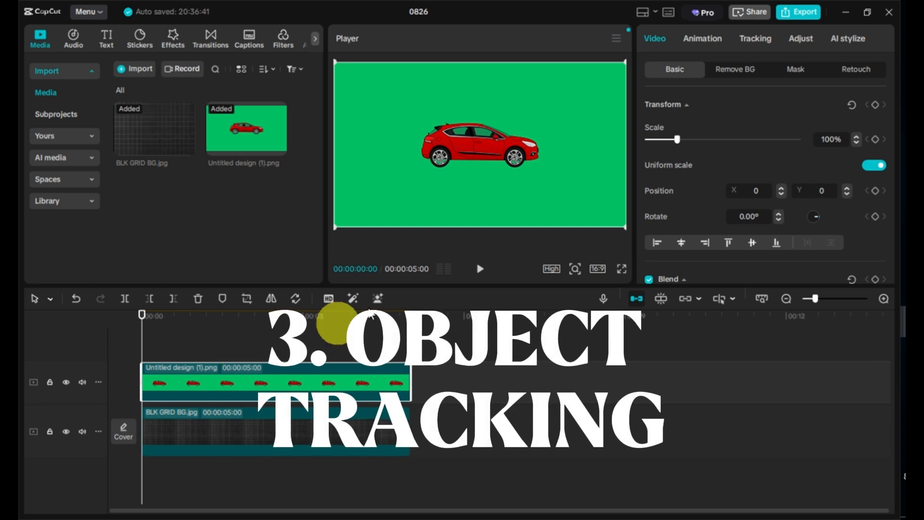
Remove the car image's green background with Chroma key by picking the green colour
click(726, 72)
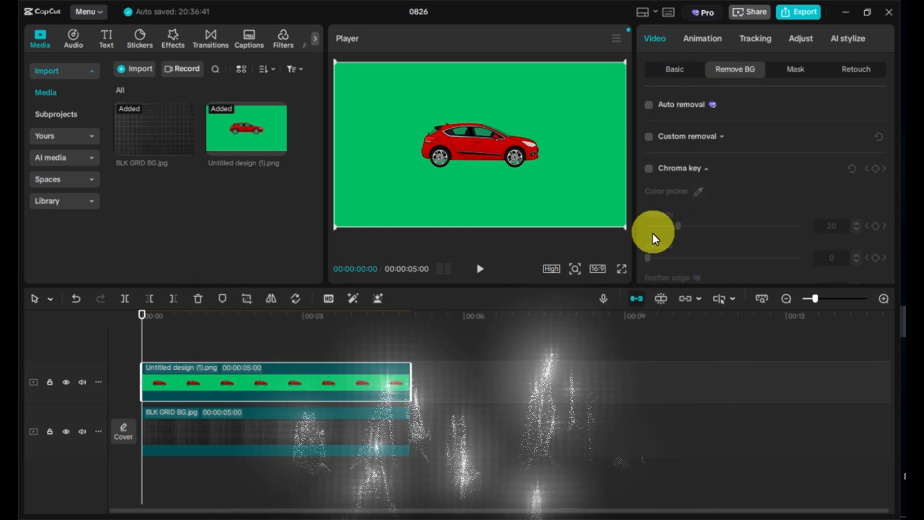
click(698, 191)
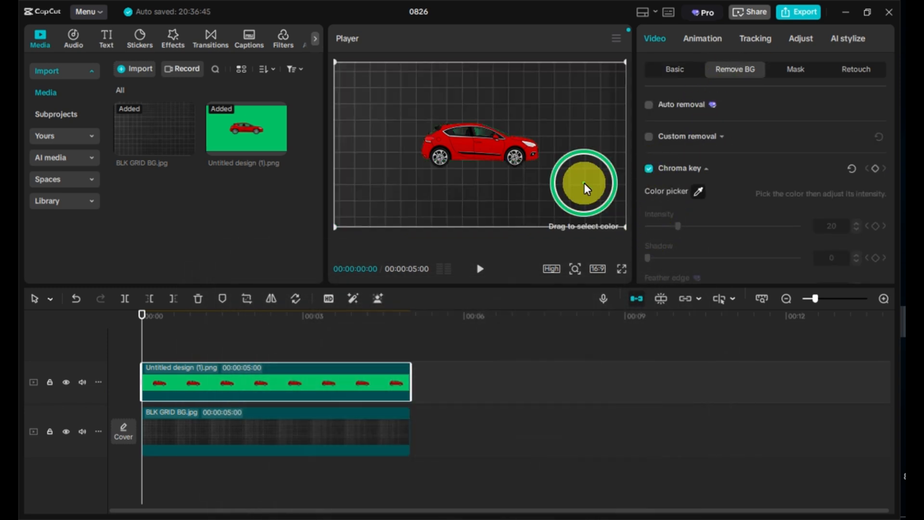
click(584, 182)
Scale the car down to about 47% and place it at the lower-left edge of the frame
drag(335, 67, 433, 138)
drag(477, 159, 362, 193)
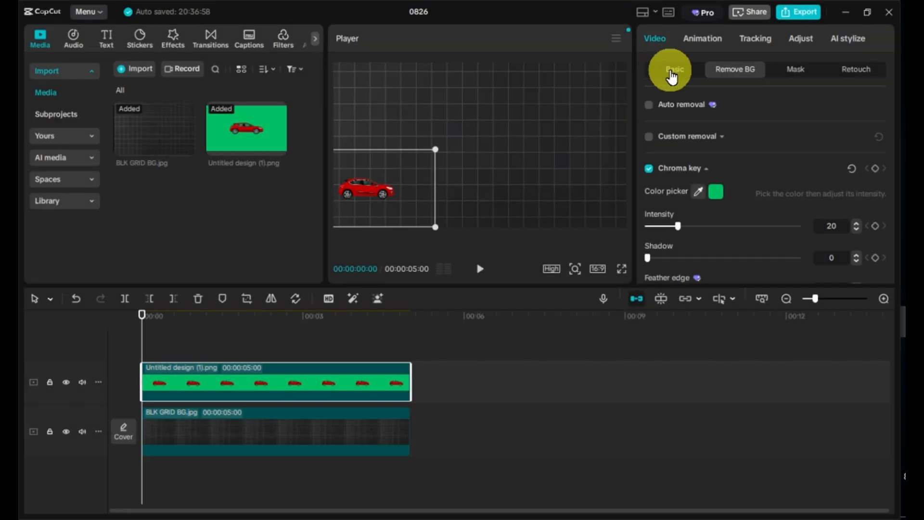
click(671, 73)
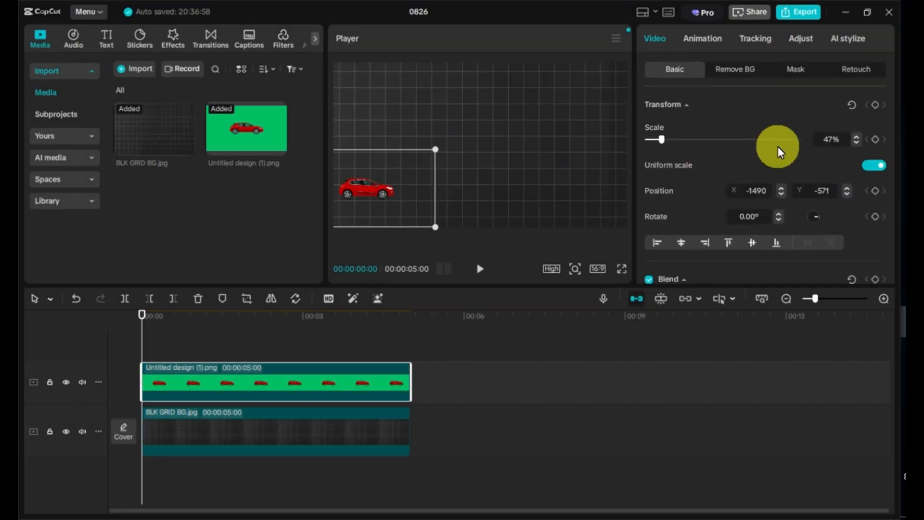
Add a transform keyframe for the car at the start of the clip
scroll(783, 157, down, 2)
scroll(784, 157, up, 2)
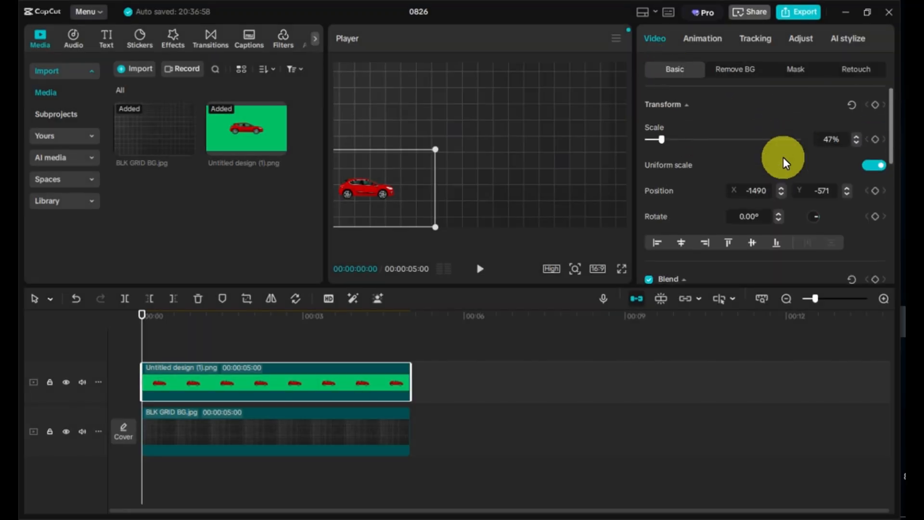
click(874, 104)
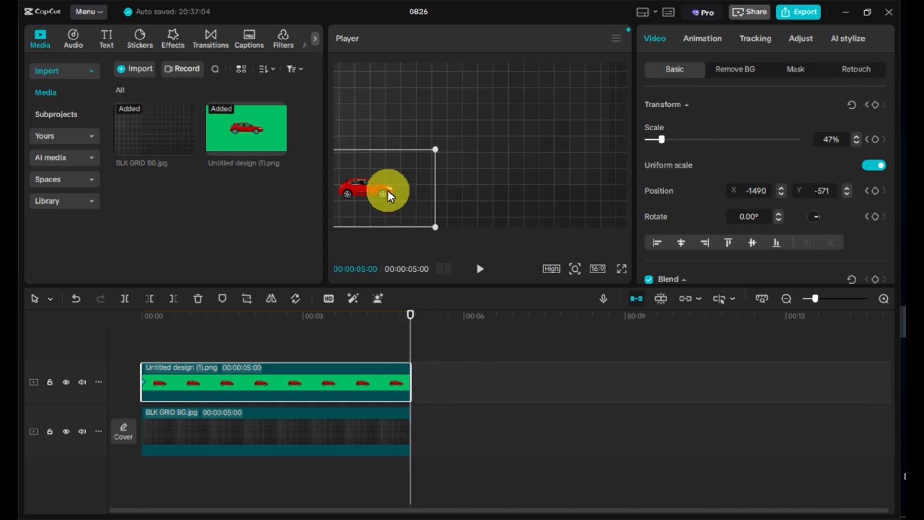
At the clip's end, move the car to the right edge of the frame and play the animation
drag(387, 190, 635, 190)
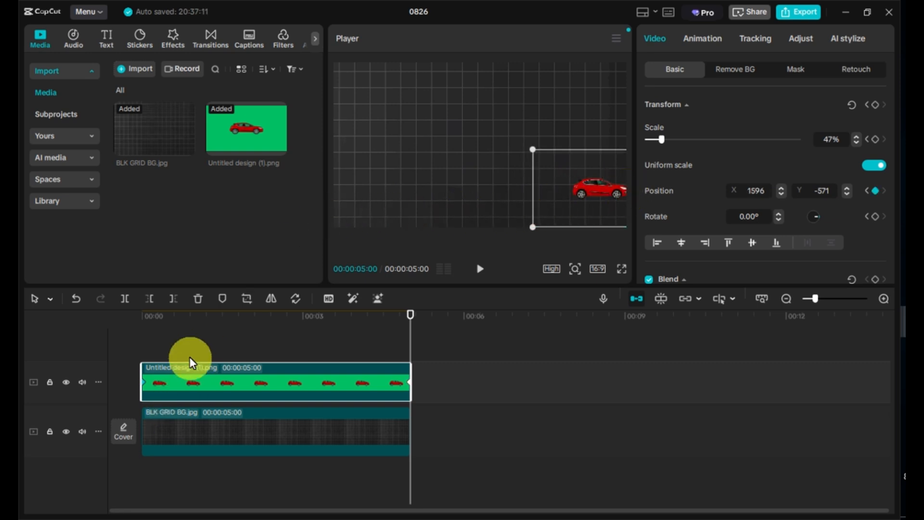
click(145, 320)
key(space)
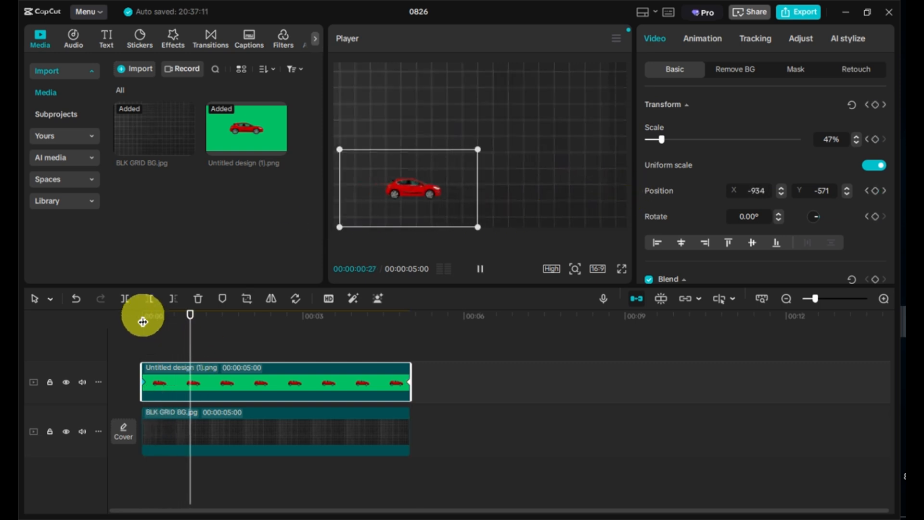
click(143, 322)
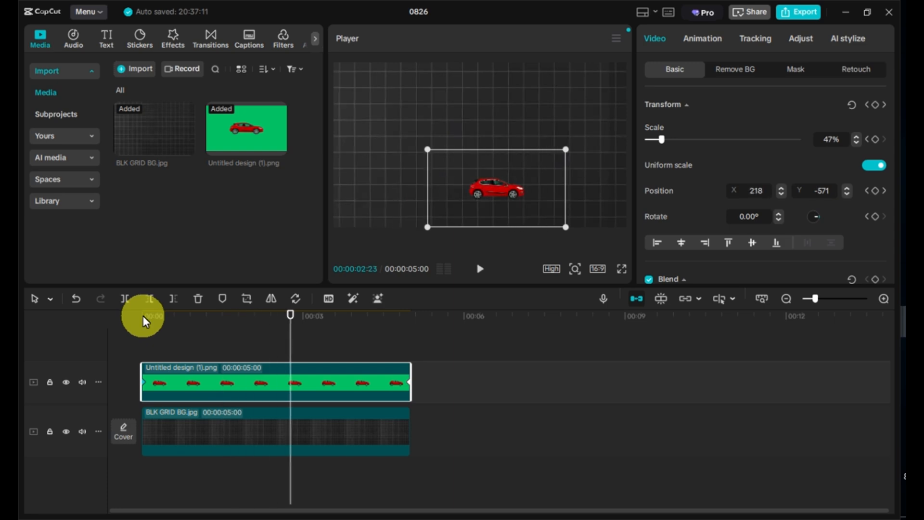
Add a default text layer spanning the length of the car clip
click(107, 39)
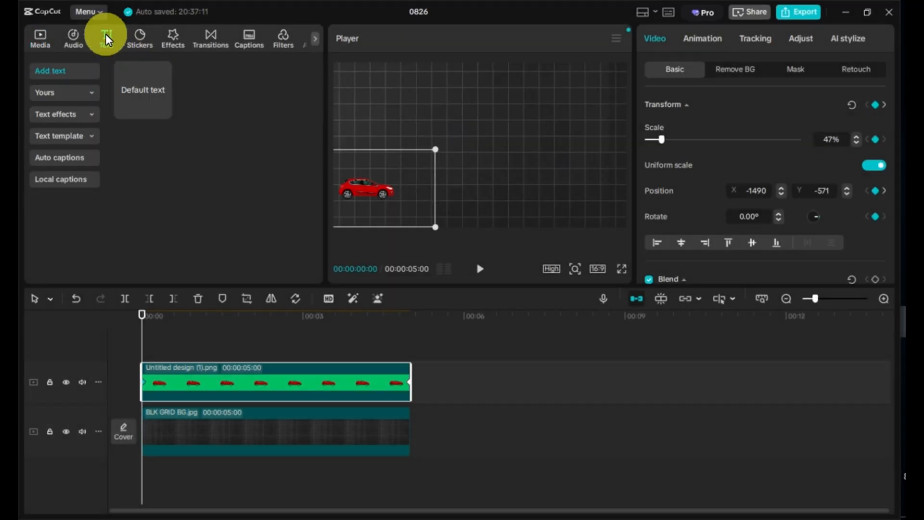
click(165, 111)
drag(302, 369, 403, 371)
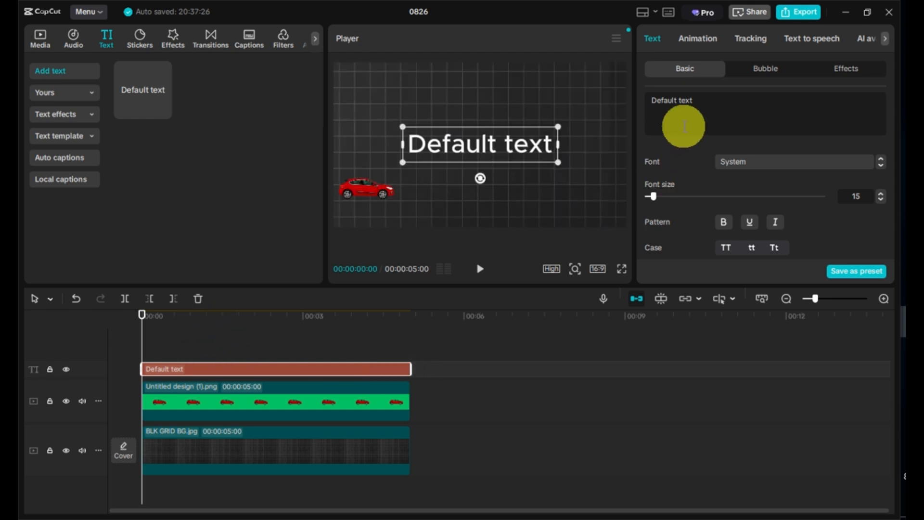
Replace the default text with Max
drag(732, 95, 649, 102)
text(M)
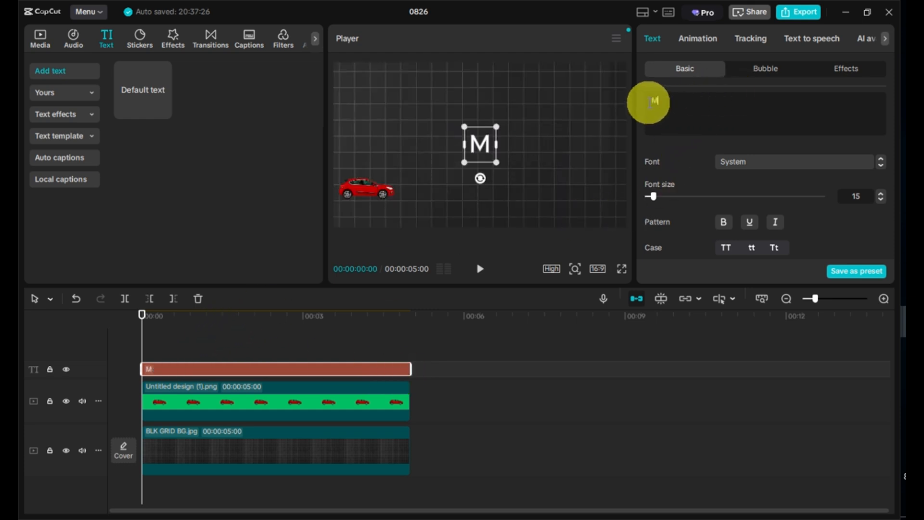
text(an)
key(BackSpace)
text(x)
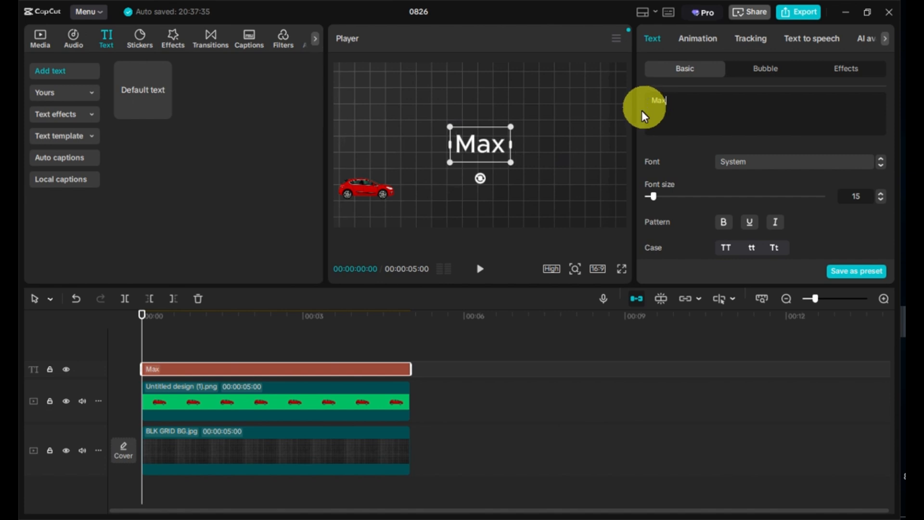
Move the Max text just above the car at the left of the frame
click(482, 144)
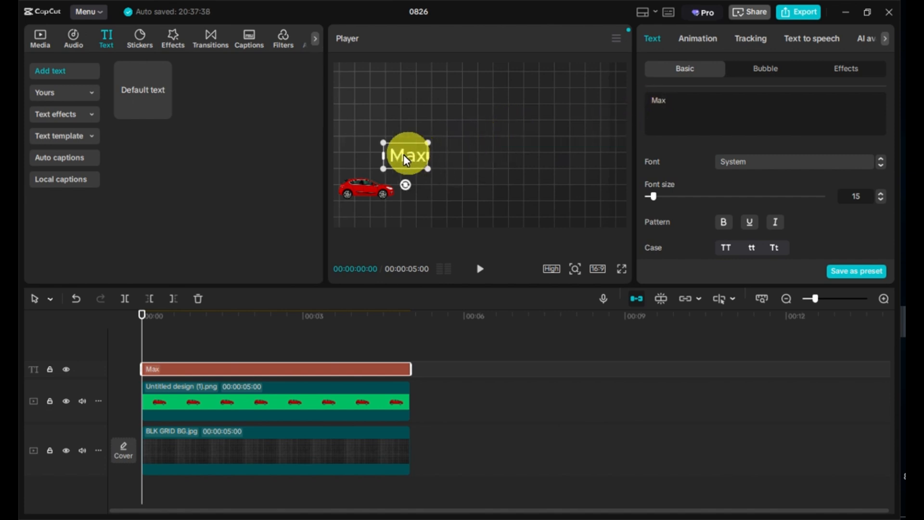
drag(376, 160, 371, 161)
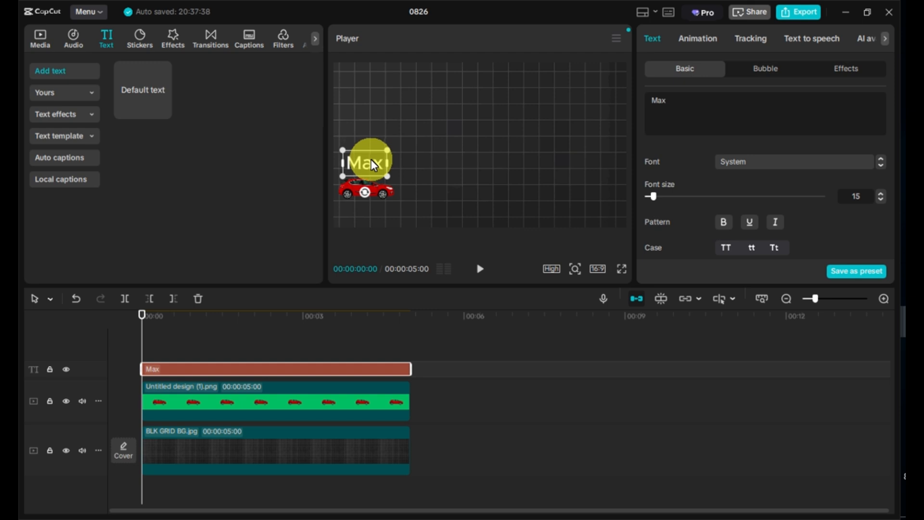
scroll(866, 201, down, 5)
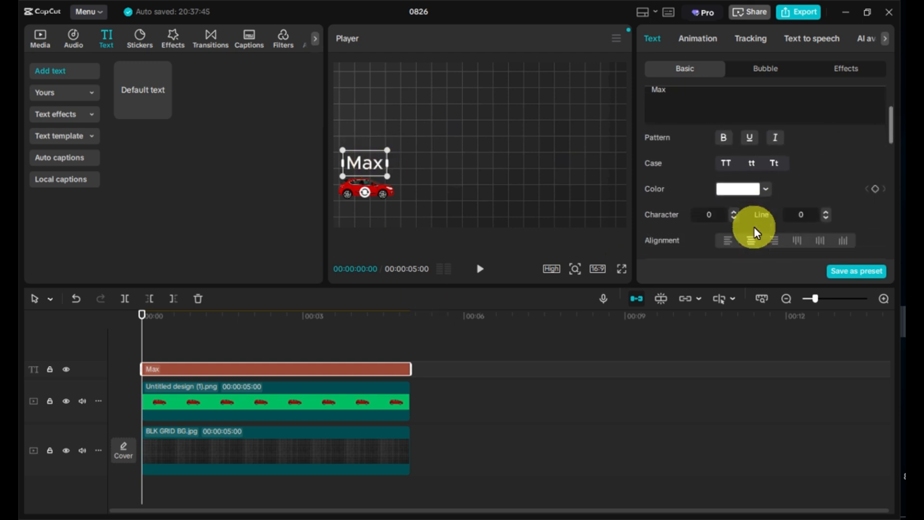
scroll(755, 232, down, 5)
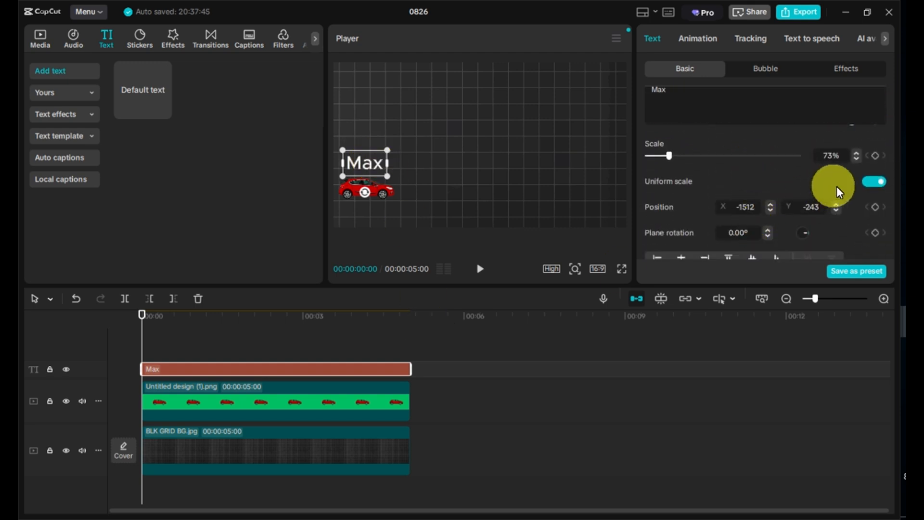
Add a transform keyframe to the Max text at the start of the clip
scroll(844, 197, up, 2)
click(875, 169)
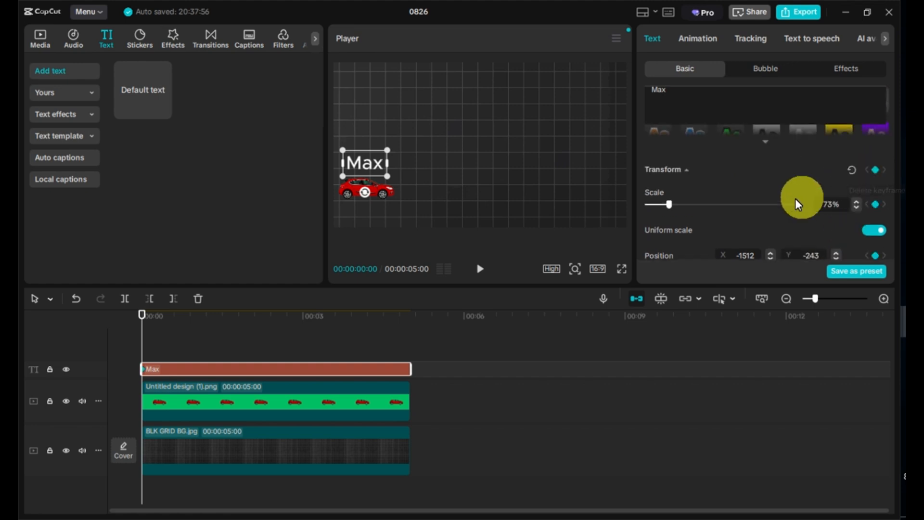
At the clip's end, move the Max text just above the car at the right edge of the frame
click(406, 325)
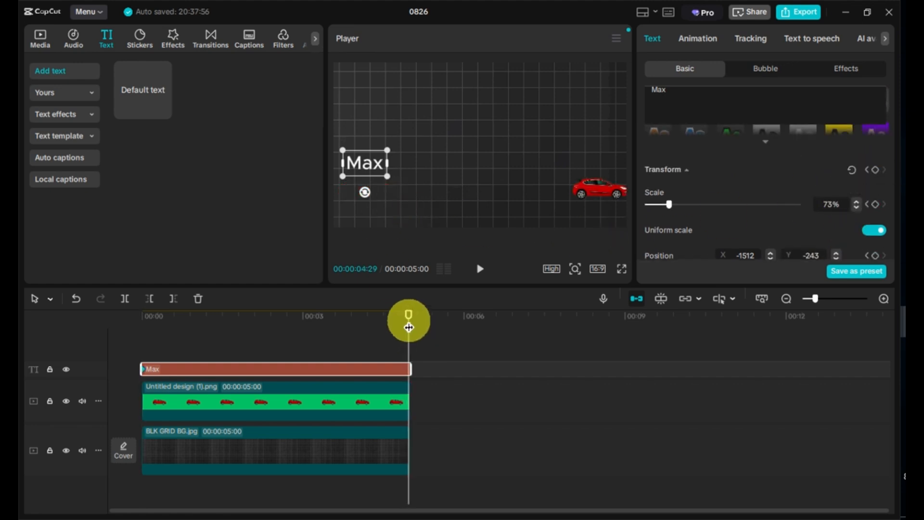
click(366, 169)
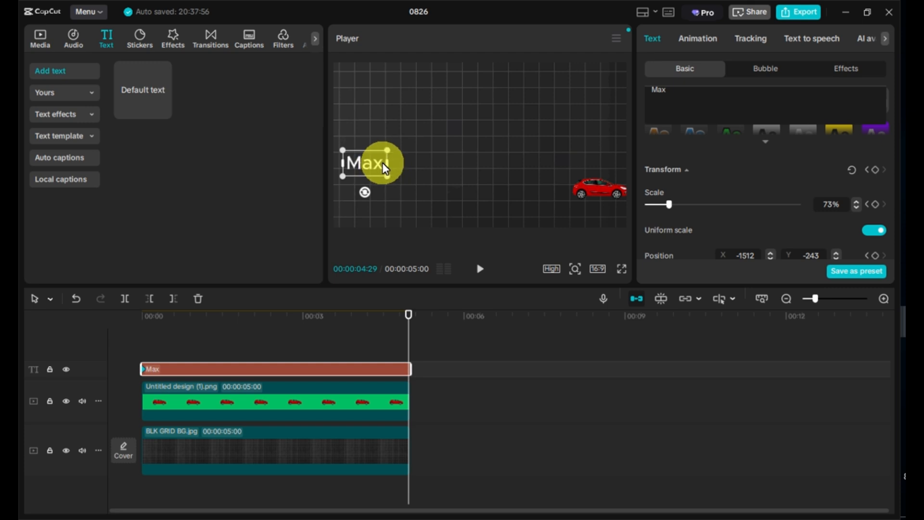
drag(385, 167, 601, 164)
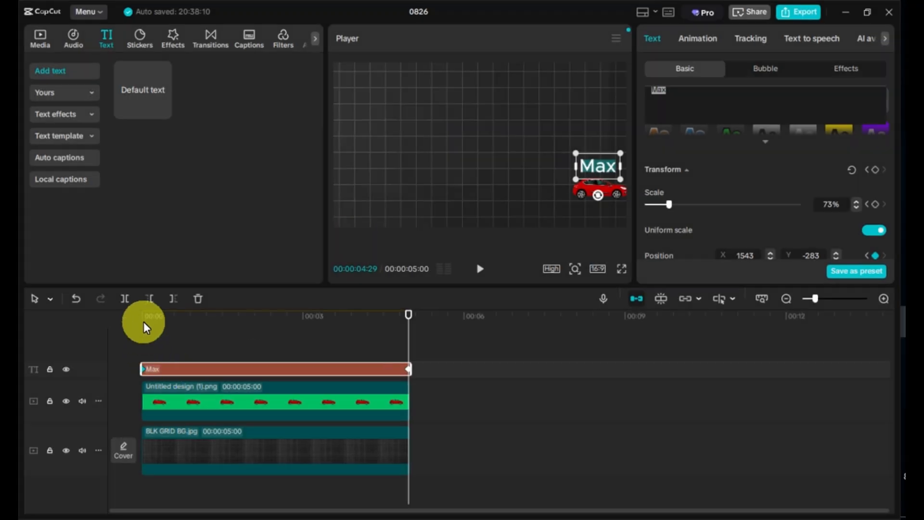
At the clip's end, set the Max text's Y position to -244
click(143, 325)
click(412, 316)
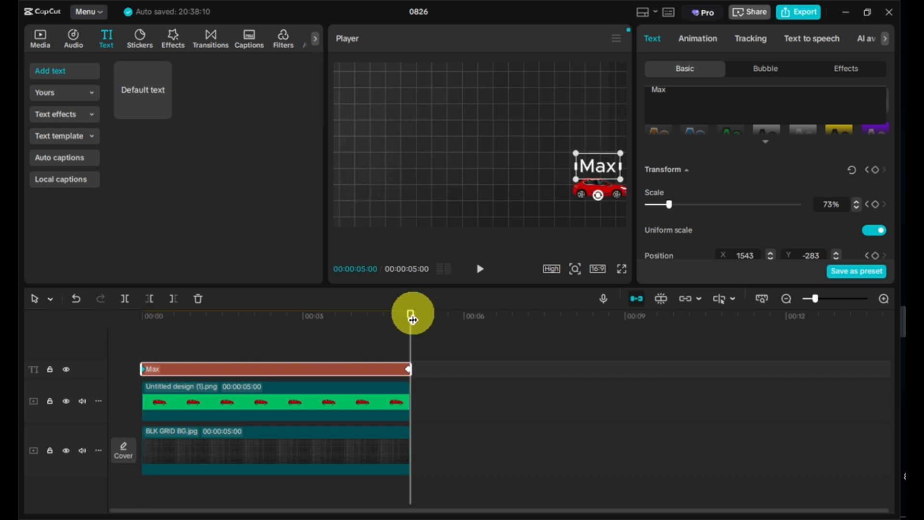
scroll(854, 222, down, 2)
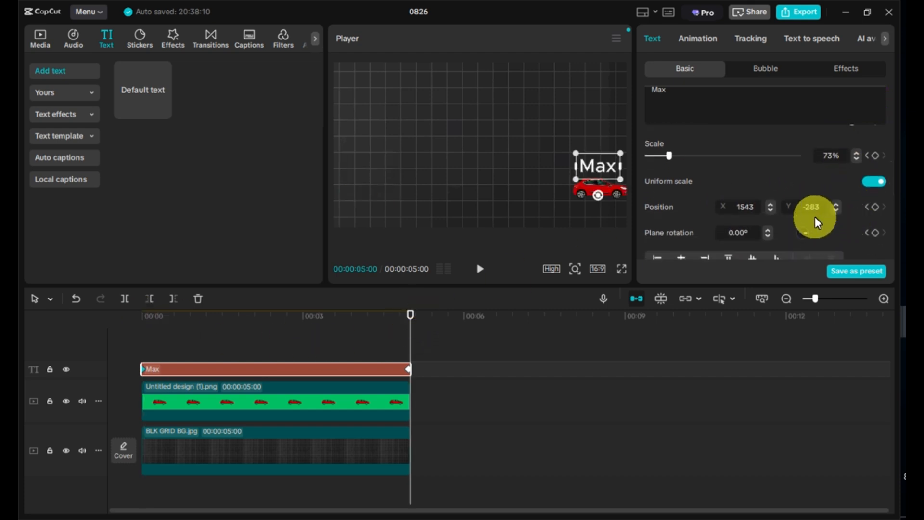
text(44)
key(Return)
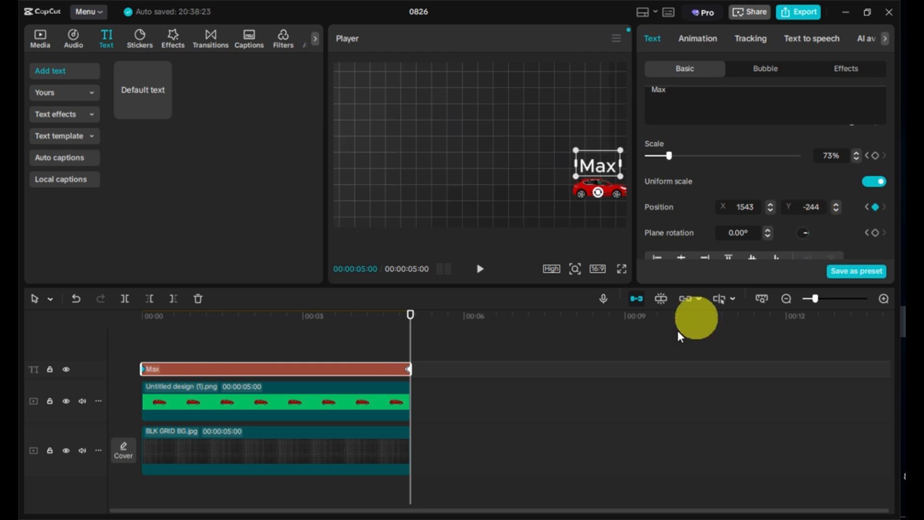
Play the text-following animation from the start
click(146, 315)
key(space)
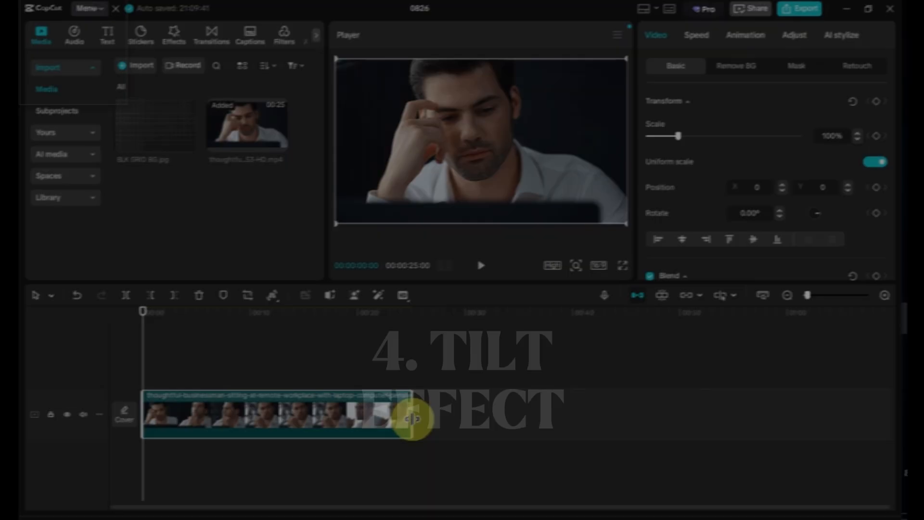
drag(413, 419, 202, 423)
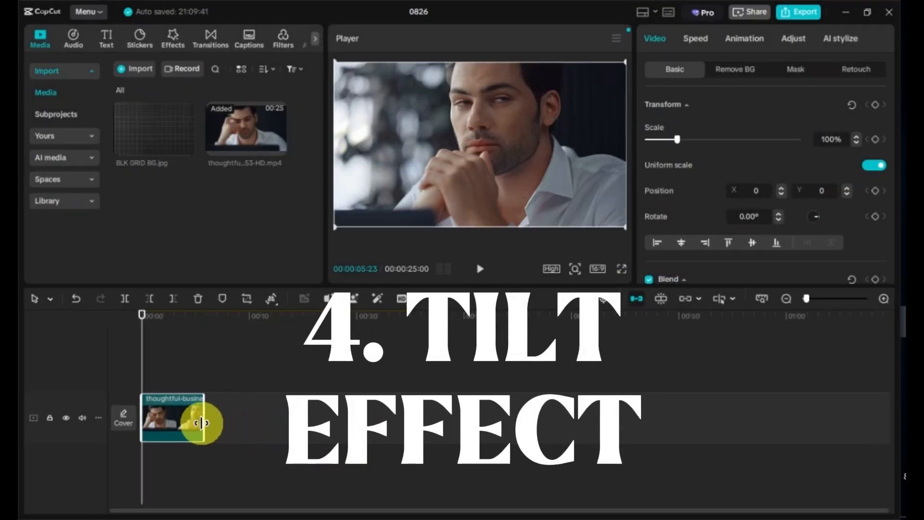
Zoom the timeline in and add a transform keyframe to the video clip at its start
click(885, 298)
click(885, 299)
click(885, 298)
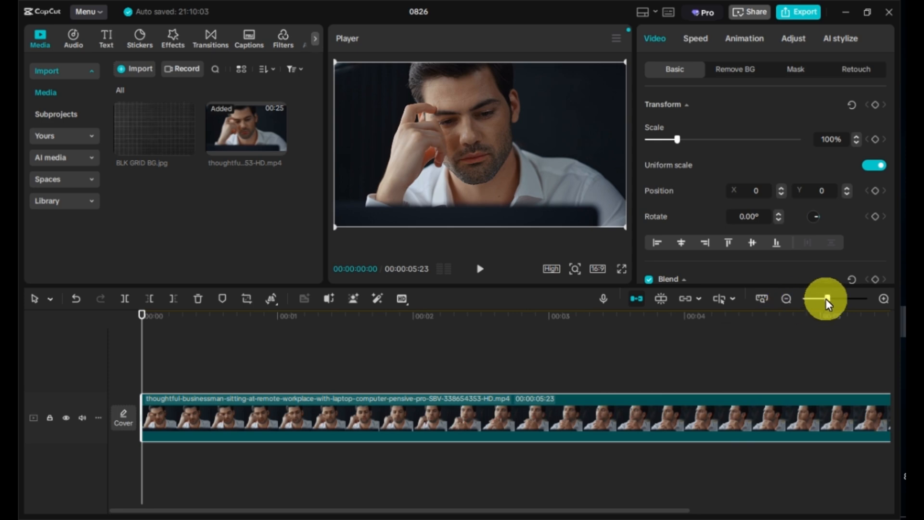
drag(826, 298, 825, 301)
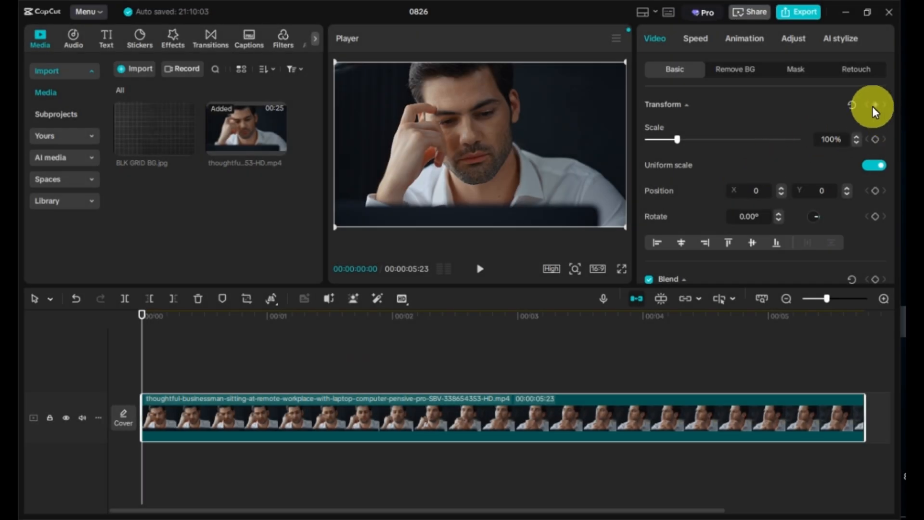
click(874, 105)
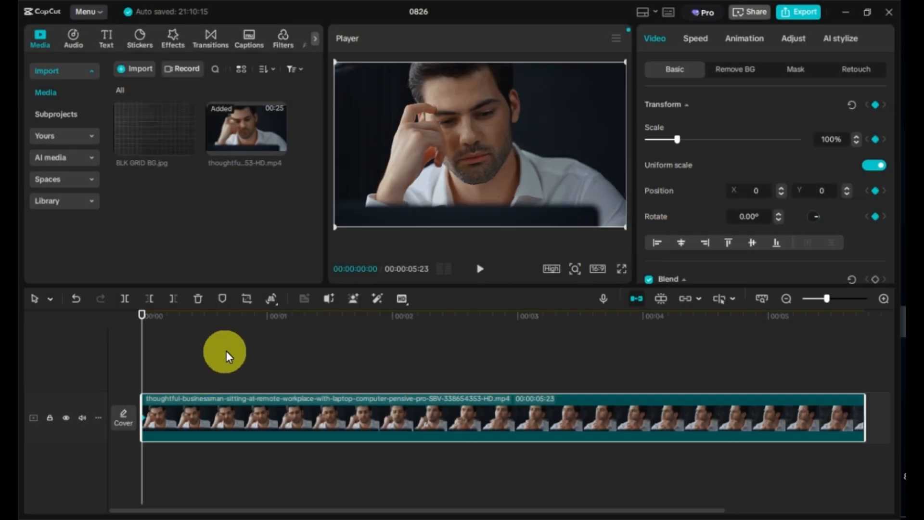
At about 1 second, rotate the video clip to 11° and scale it to 134%
click(292, 316)
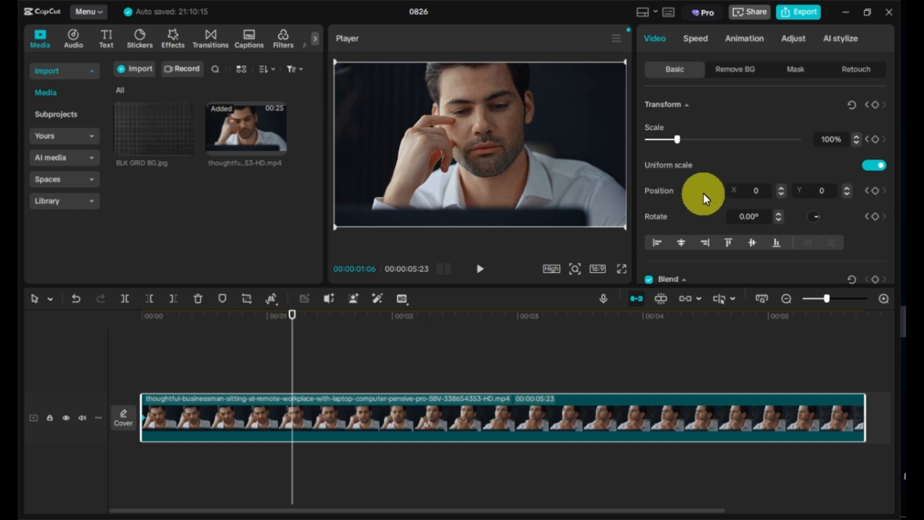
click(778, 214)
click(778, 213)
click(778, 214)
click(779, 213)
click(778, 214)
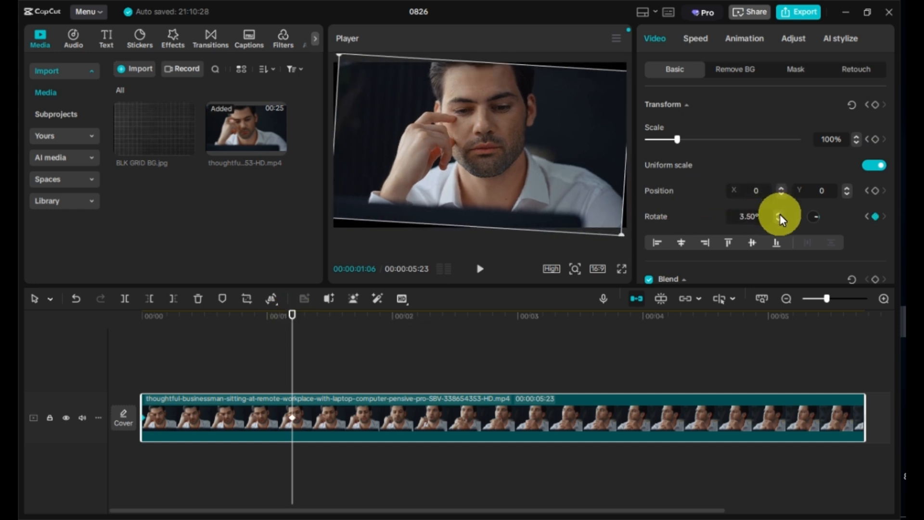
click(778, 213)
click(778, 214)
click(779, 214)
click(779, 214)
click(778, 214)
click(778, 215)
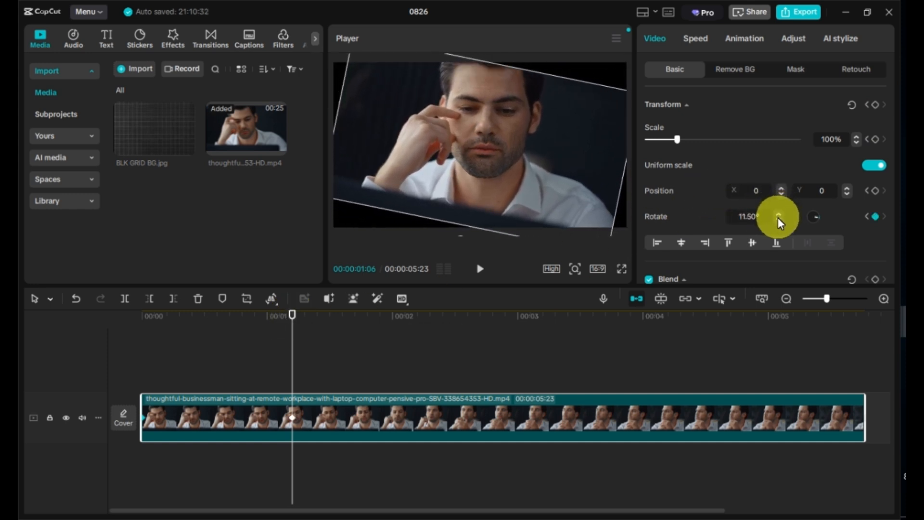
drag(682, 140, 689, 140)
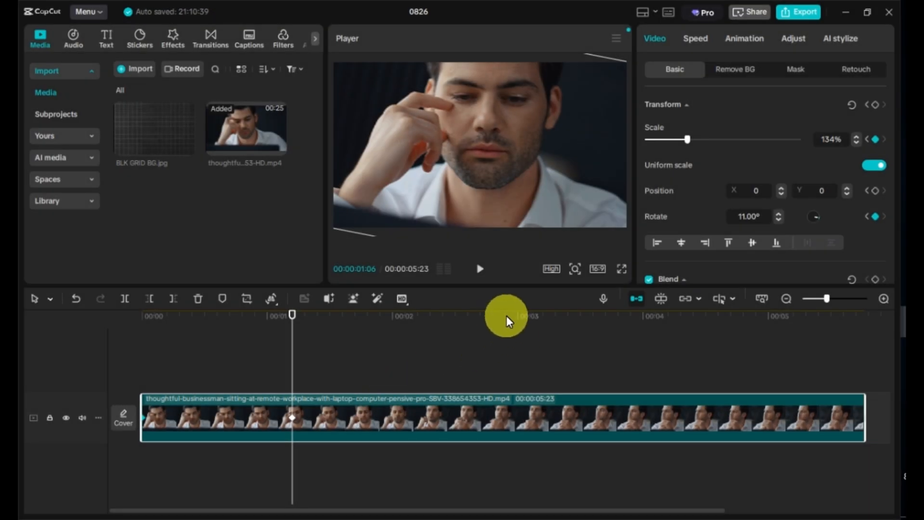
At about 3.5 seconds, set the video clip's rotation to 0.50°
click(506, 316)
click(573, 316)
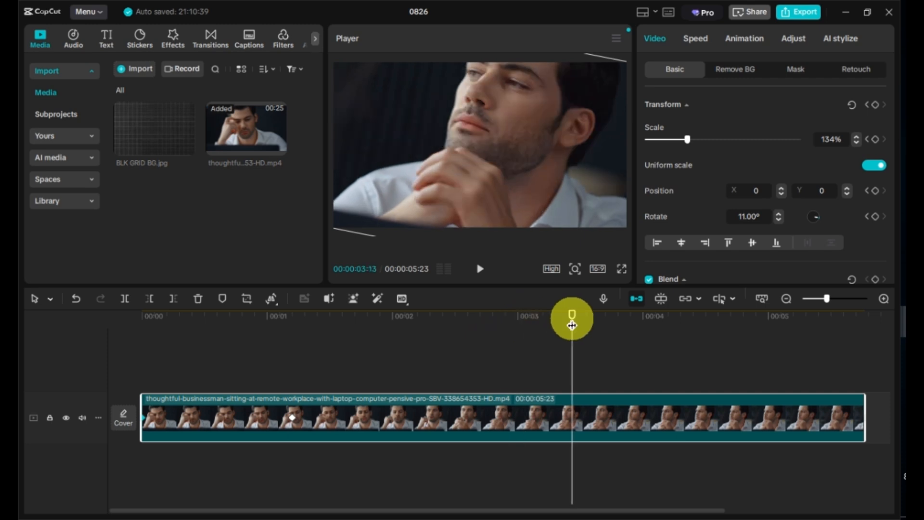
click(584, 316)
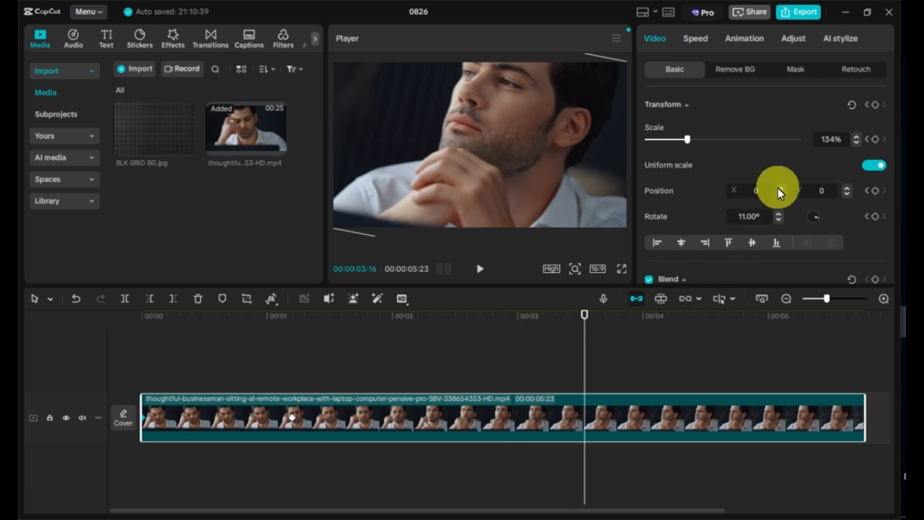
click(778, 222)
click(778, 220)
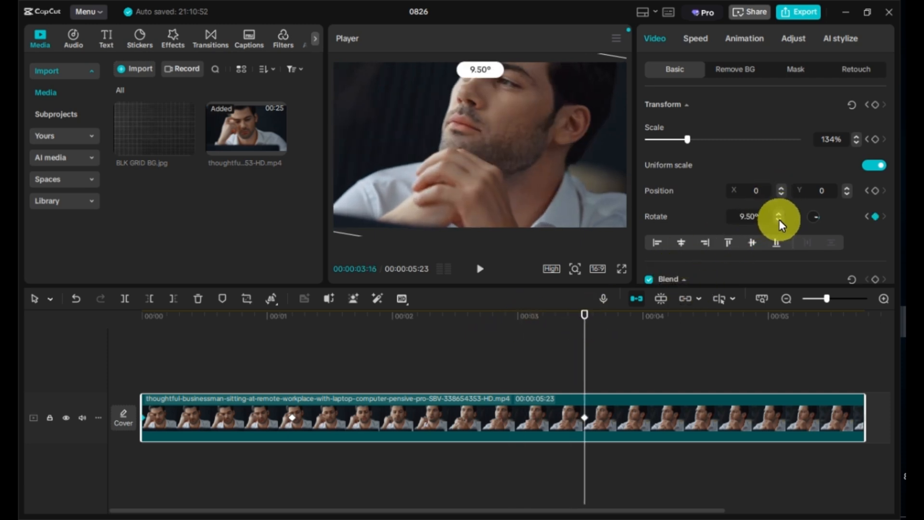
click(779, 219)
click(779, 219)
click(779, 219)
click(779, 219)
click(778, 220)
click(779, 220)
click(779, 220)
click(778, 219)
click(779, 220)
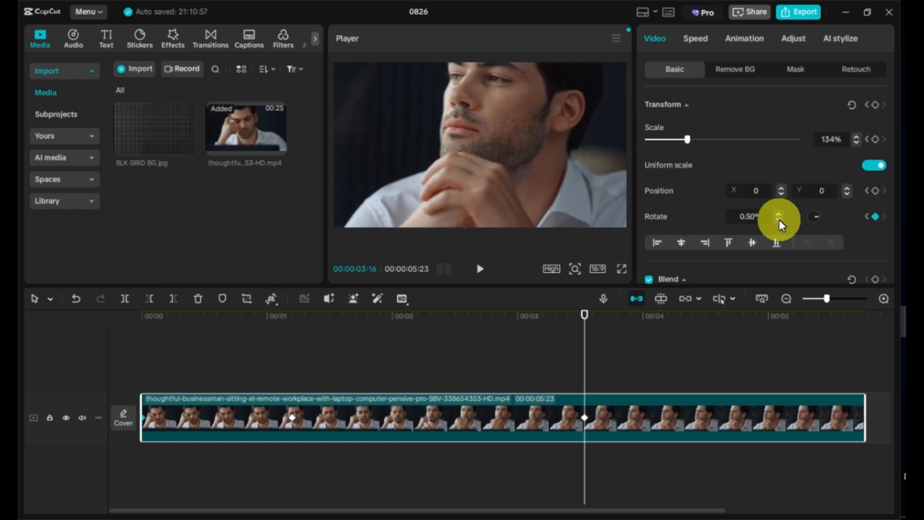
At the clip's end, set the video clip's rotation to -11.00°
click(860, 317)
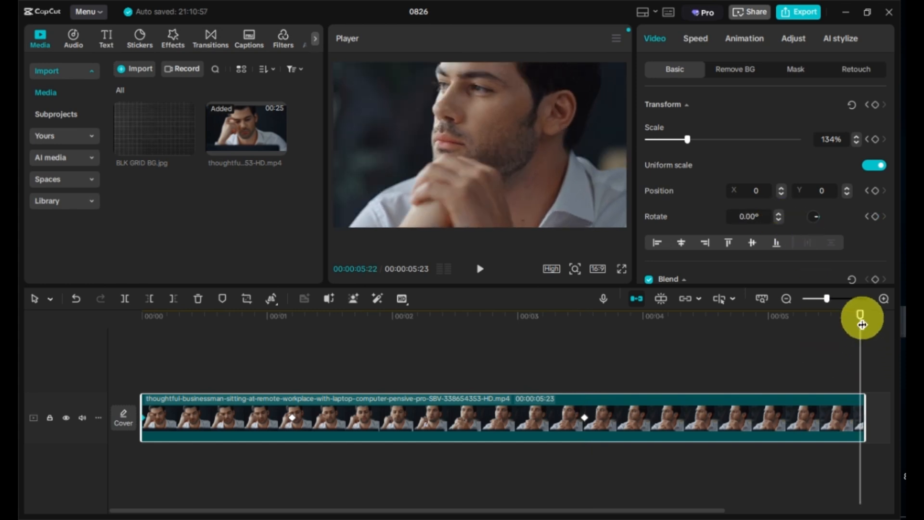
click(780, 220)
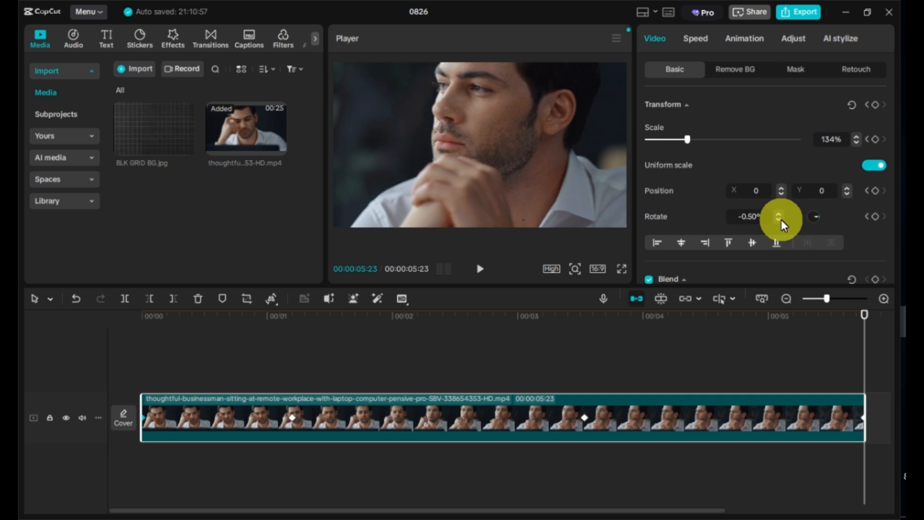
click(781, 221)
click(780, 221)
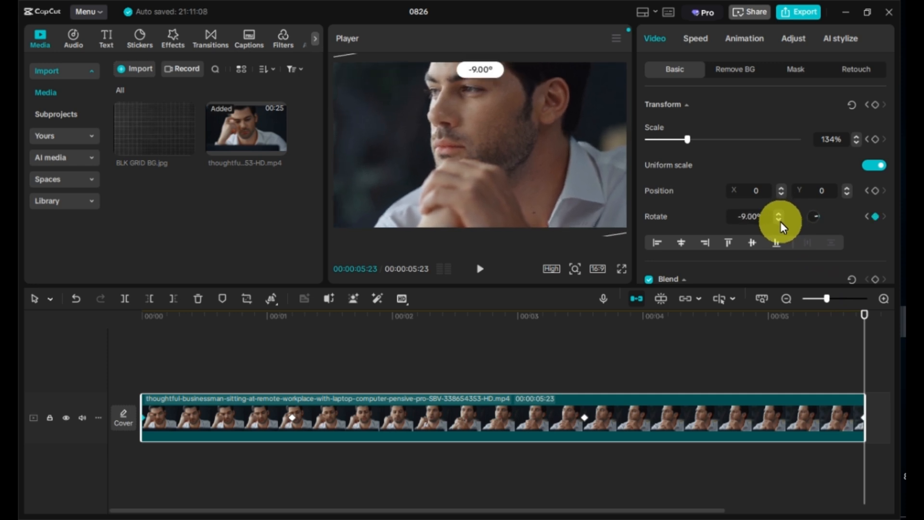
click(781, 221)
click(781, 221)
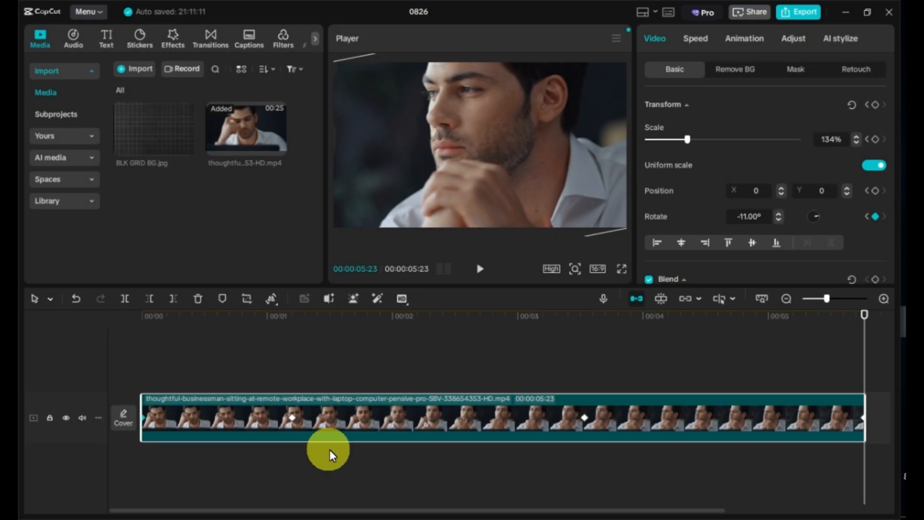
Preview the tilt animation from the start in full screen
click(292, 423)
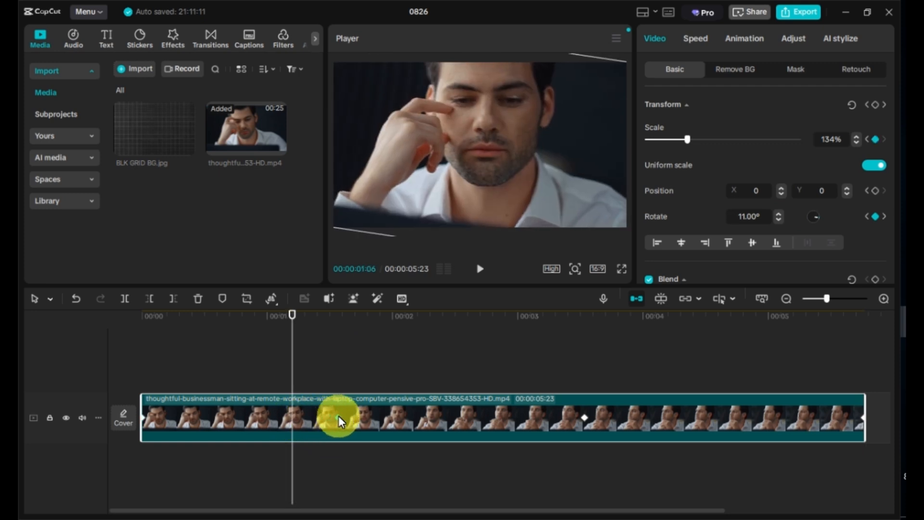
click(143, 316)
click(618, 269)
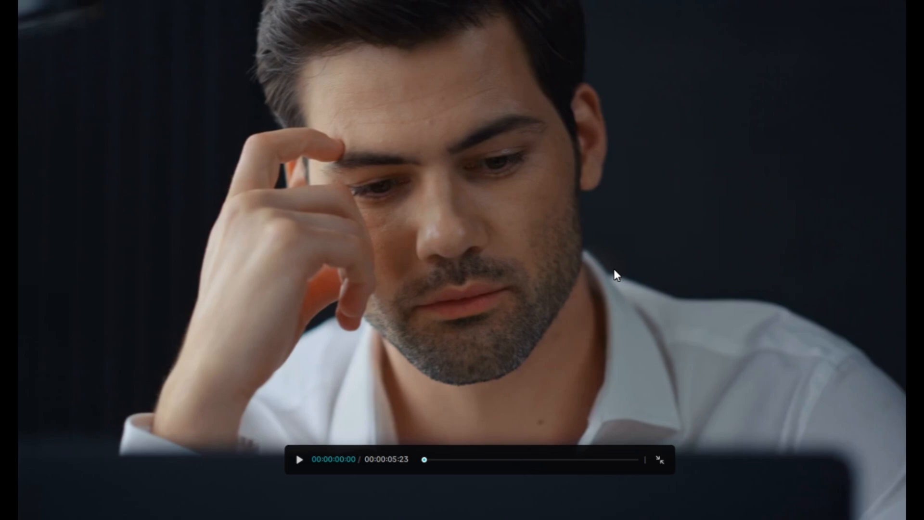
key(space)
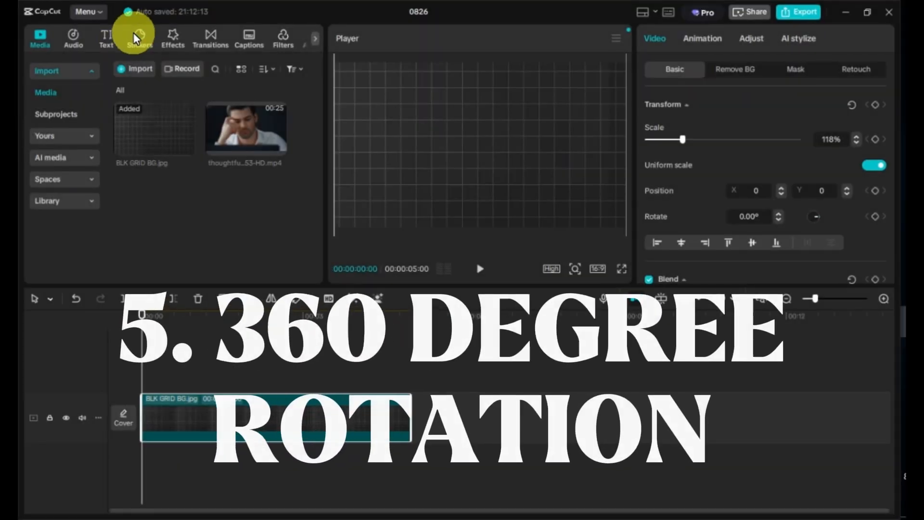
Add the heart 100 sticker and stretch it to the length of the background clip
click(137, 35)
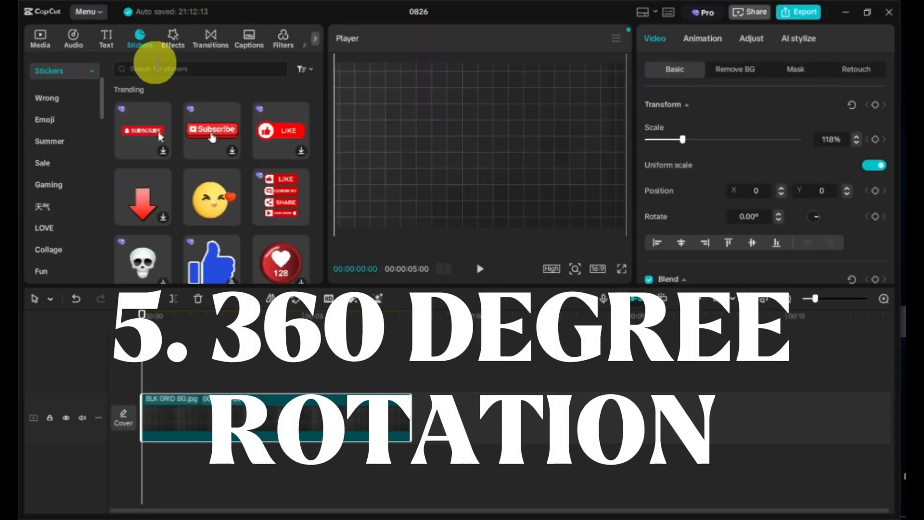
scroll(158, 243, down, 2)
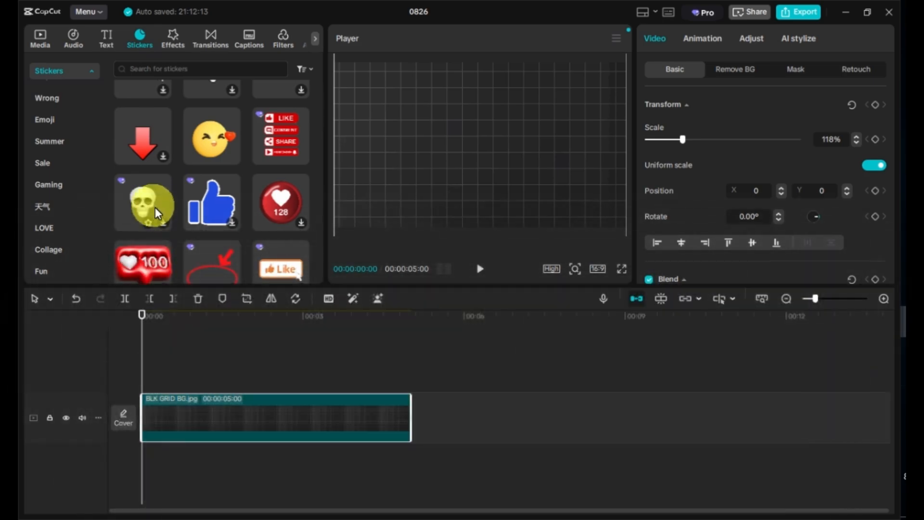
scroll(159, 221, down, 2)
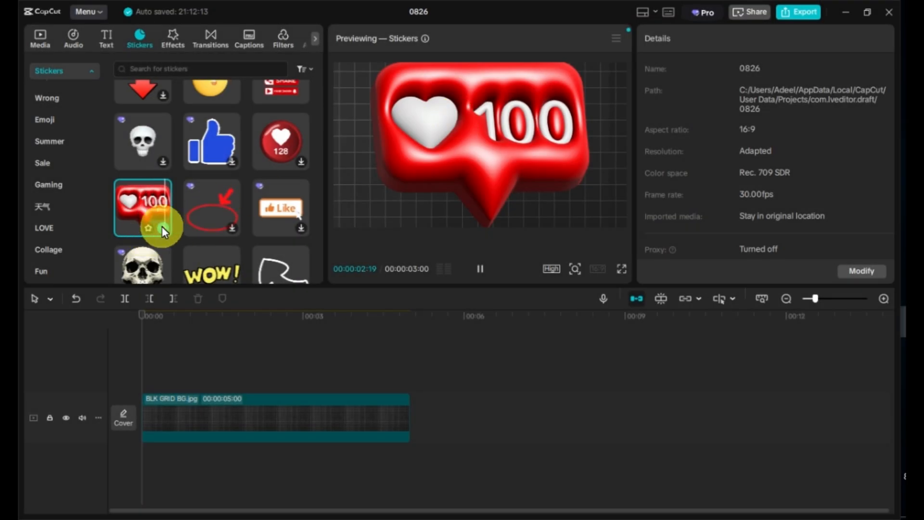
click(163, 227)
drag(302, 381, 410, 381)
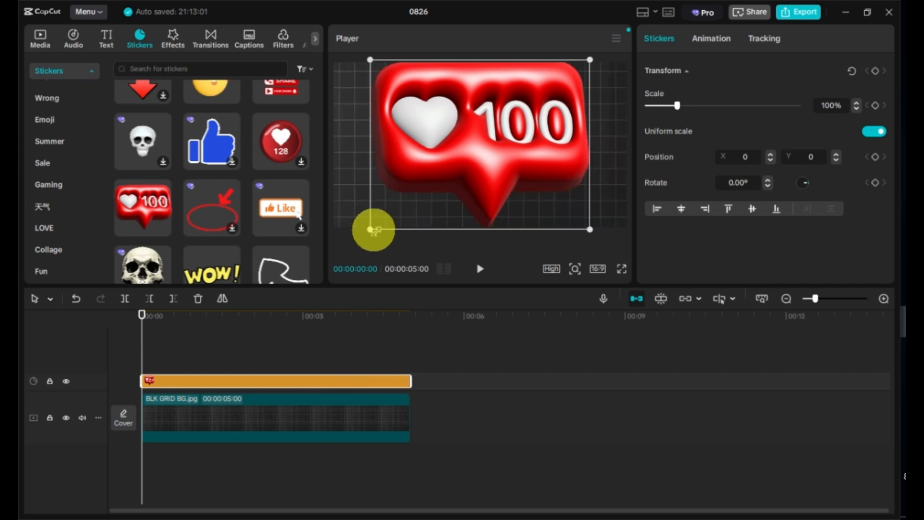
Scale the sticker to about 62% and add a transform keyframe at the start
drag(371, 231, 434, 197)
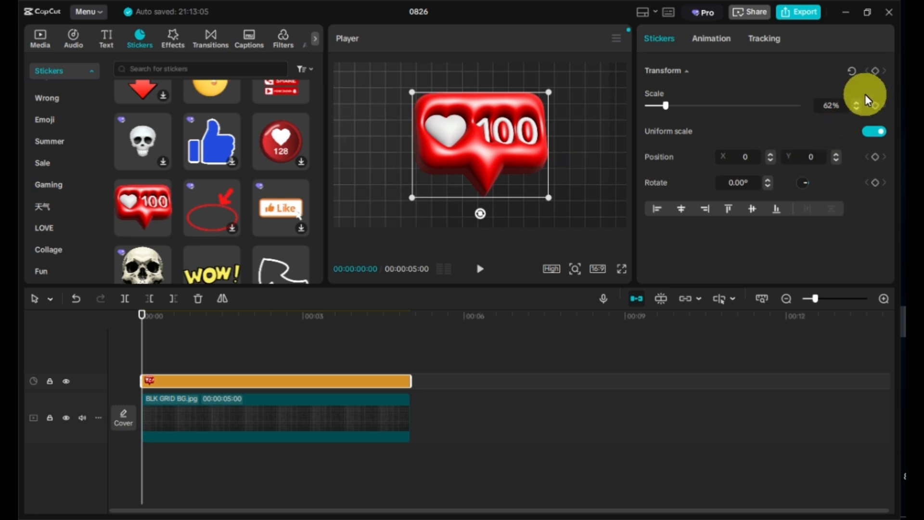
click(876, 71)
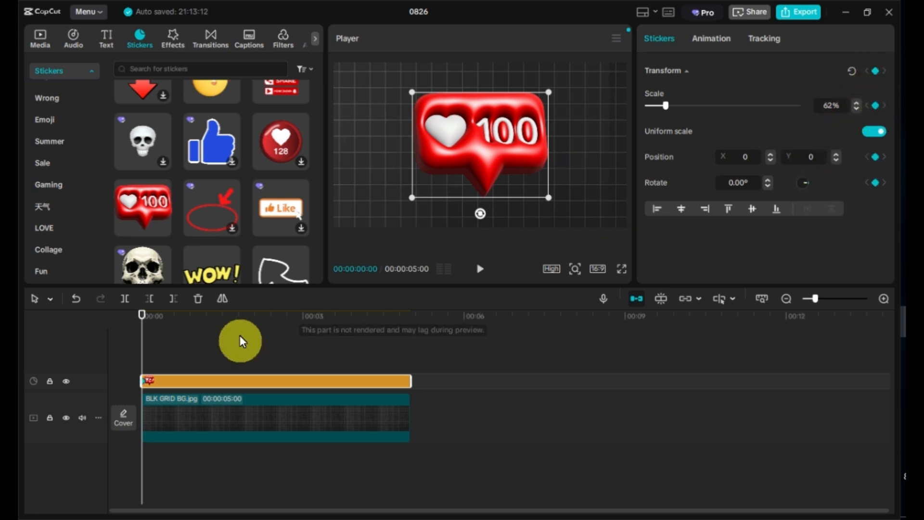
At about 2.5 seconds, rotate the sticker to 180°
click(280, 318)
mouse_move(279, 321)
mouse_down()
mouse_move(285, 315)
mouse_move(275, 315)
mouse_up()
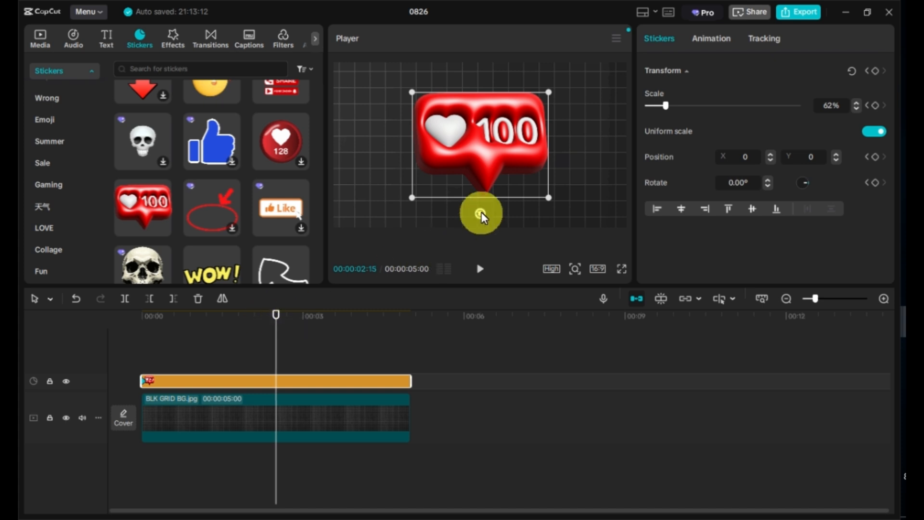
drag(481, 213, 473, 84)
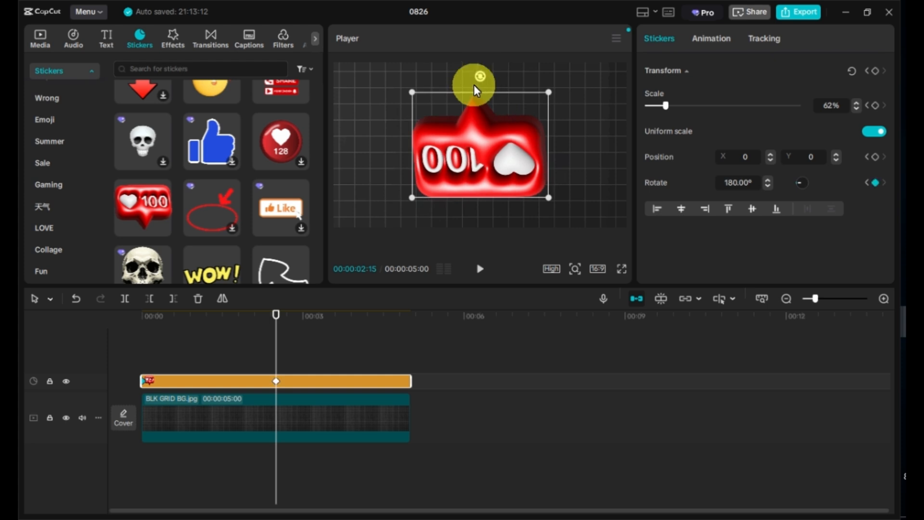
At the clip's end, rotate the sticker to 360° and preview the rotation from the start
click(409, 315)
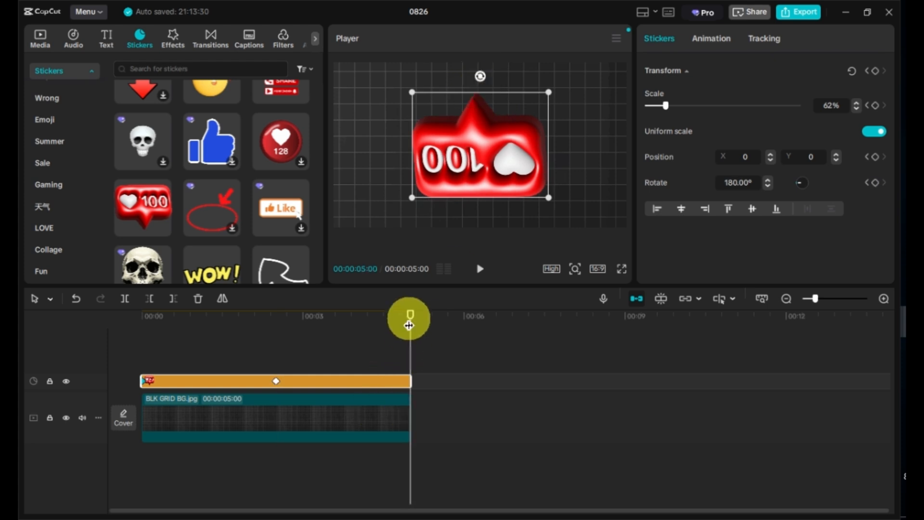
click(459, 134)
drag(480, 75, 486, 210)
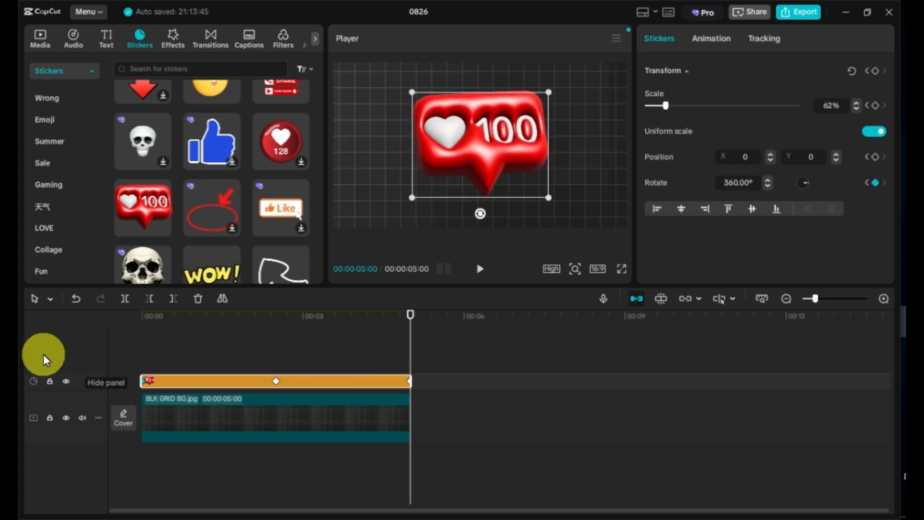
click(144, 316)
key(space)
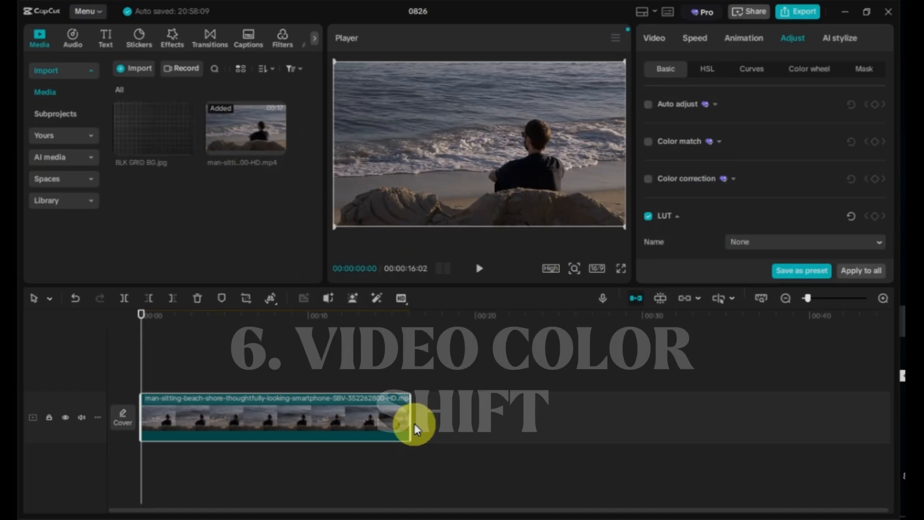
Trim the beach video clip to about 5 seconds and zoom the timeline to fit it
drag(412, 423, 226, 393)
click(884, 298)
click(883, 299)
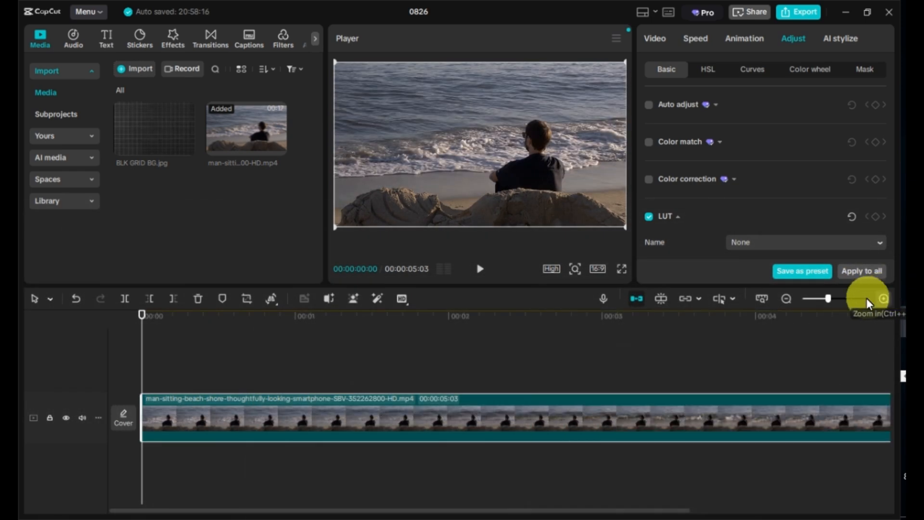
click(786, 298)
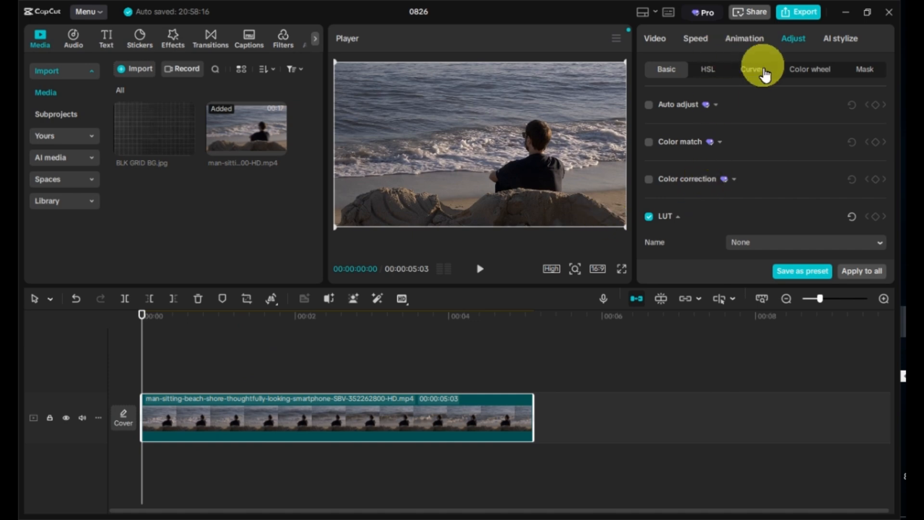
Add a saturation keyframe on the beach clip at about 1 second
scroll(753, 122, down, 3)
scroll(752, 126, down, 5)
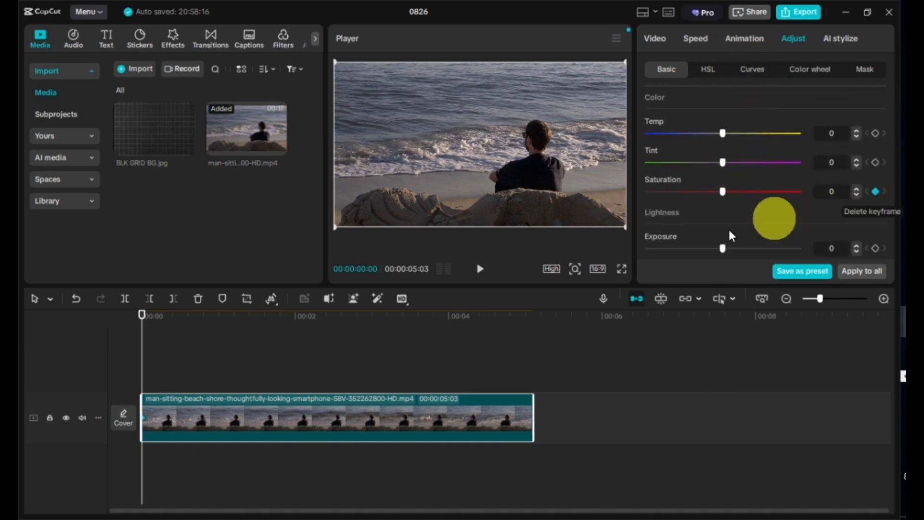
click(188, 325)
drag(187, 326, 203, 317)
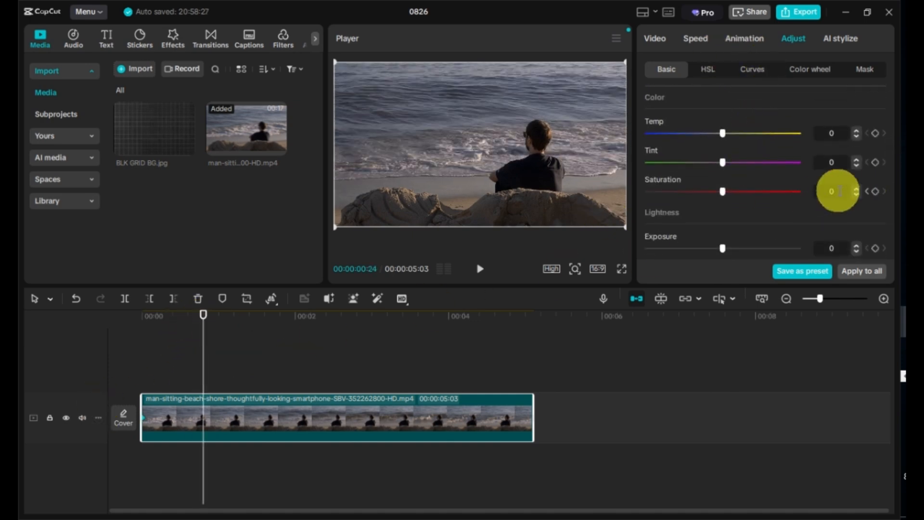
click(875, 191)
Set saturation to -50 at about 1.5 seconds and hold it with another keyframe at about 2.5 seconds
click(258, 324)
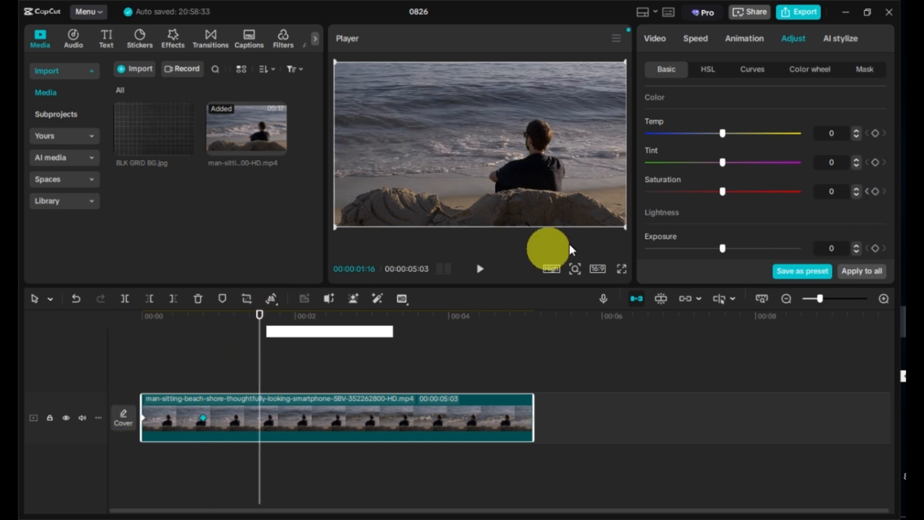
drag(722, 191, 633, 202)
click(337, 316)
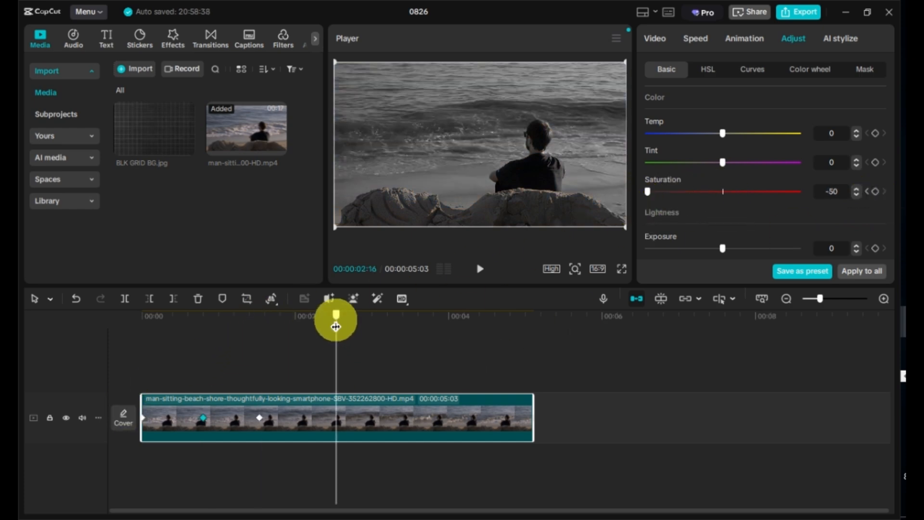
click(875, 191)
At about 3.5 seconds, return the saturation to 0
click(409, 317)
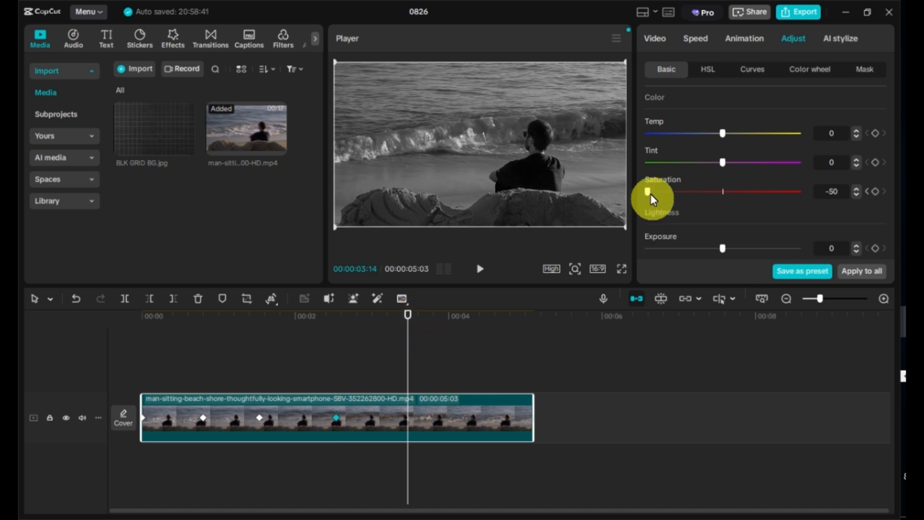
drag(649, 192, 722, 191)
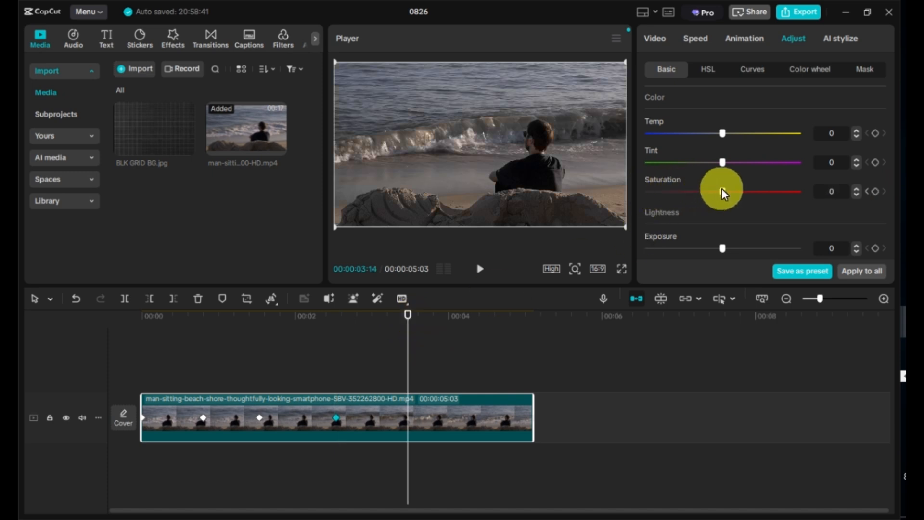
Preview the colour shift from the start in full screen
click(141, 315)
click(619, 267)
key(space)
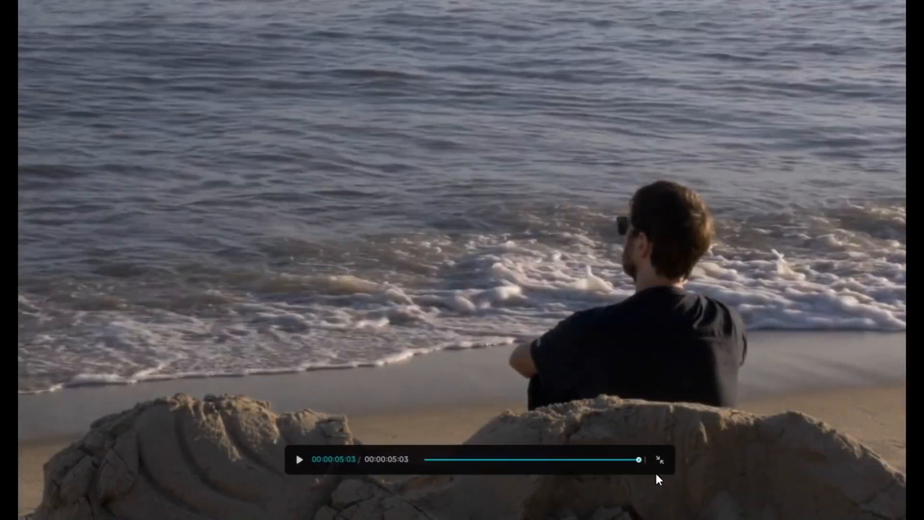
click(659, 458)
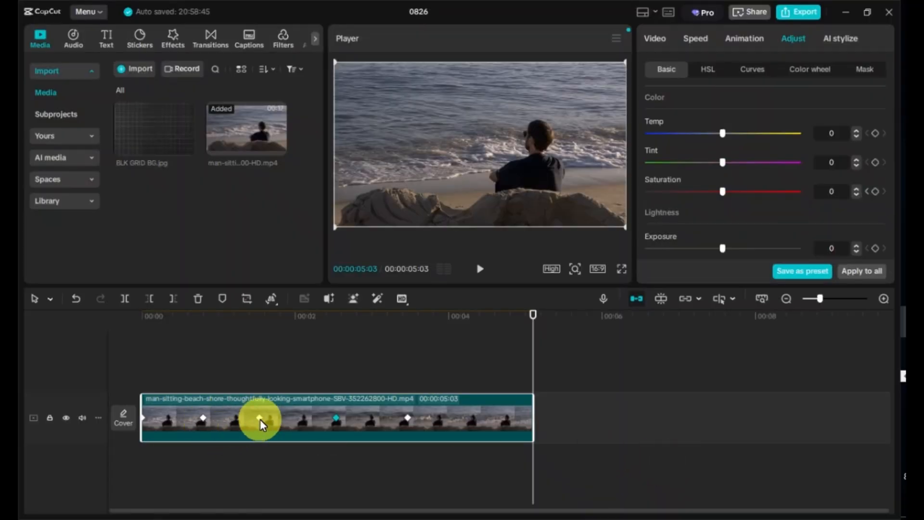
Move the saturation keyframes later along the clip to stretch the colour shift timing
drag(260, 419, 279, 420)
drag(338, 420, 365, 422)
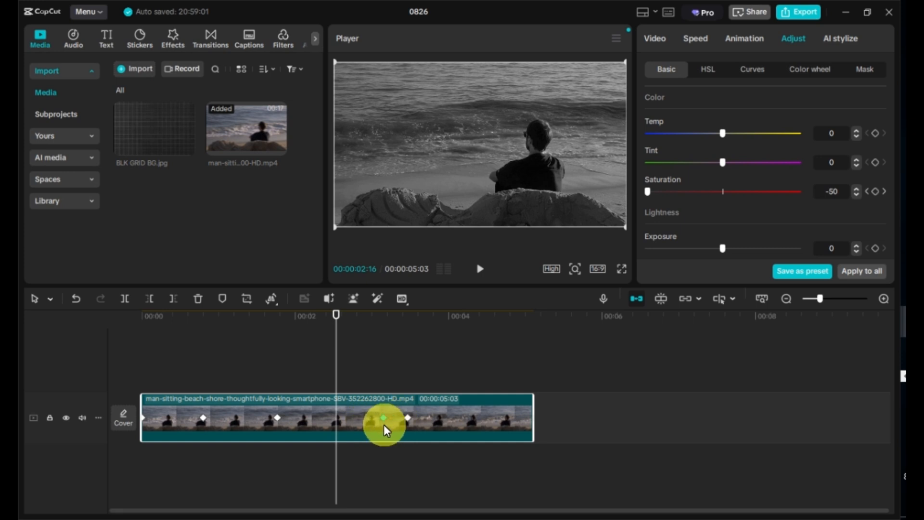
drag(442, 421, 489, 413)
click(276, 351)
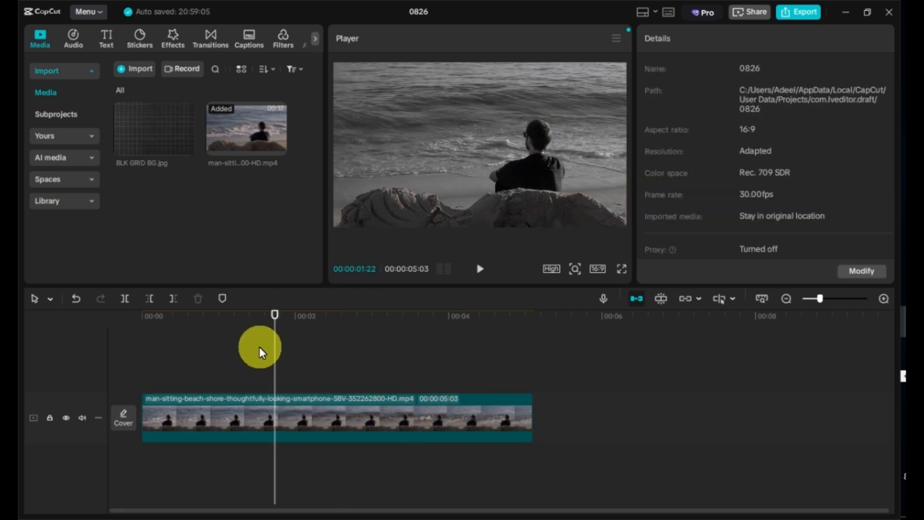
Preview the adjusted colour shift from the start in full screen
click(165, 351)
click(621, 269)
key(space)
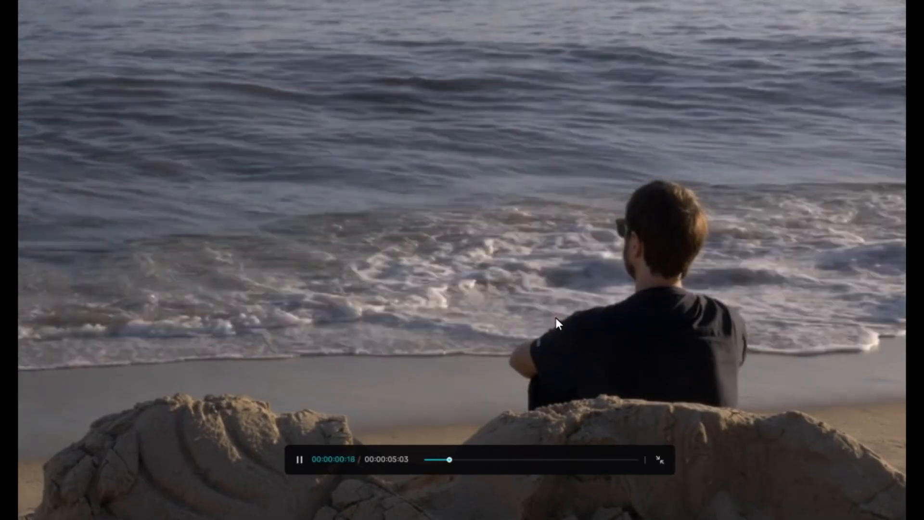